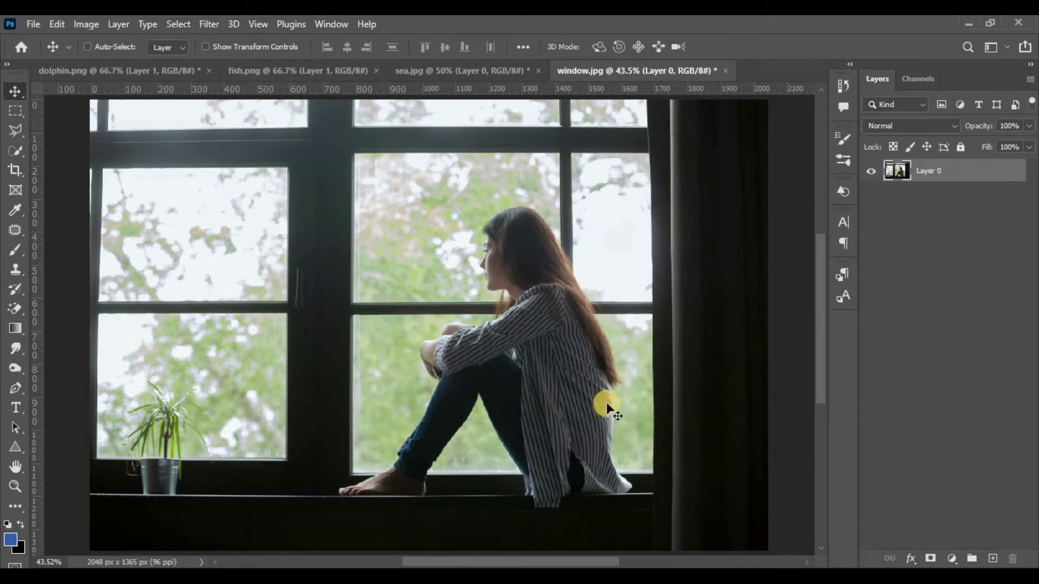
In Camera Raw Filter, lower contrast and highlights, adjust shadows, lift blacks and shift tint
click(210, 24)
click(246, 137)
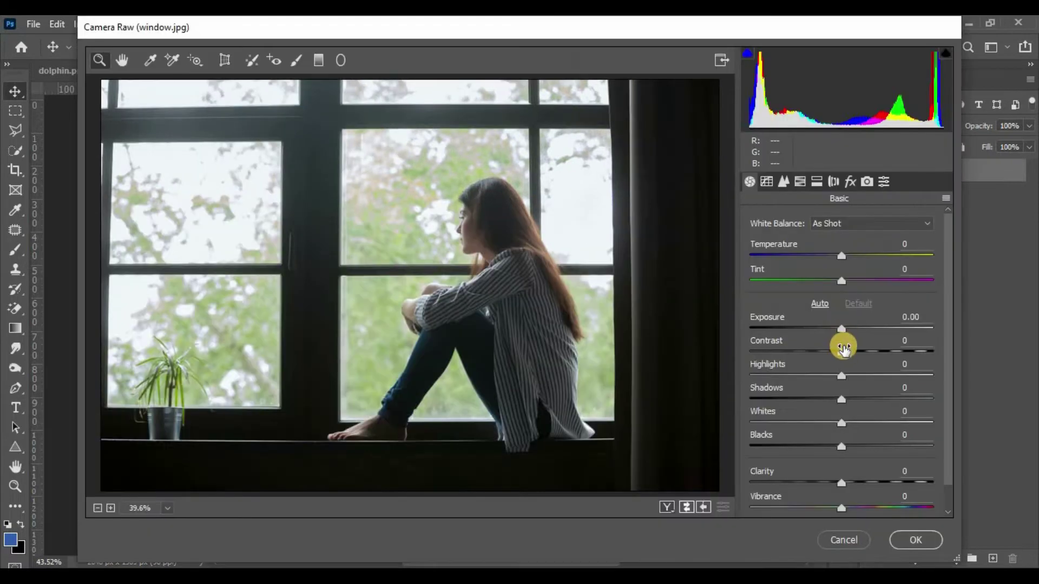
drag(842, 352, 828, 351)
mouse_move(841, 399)
mouse_down()
mouse_move(828, 399)
mouse_move(848, 385)
mouse_up()
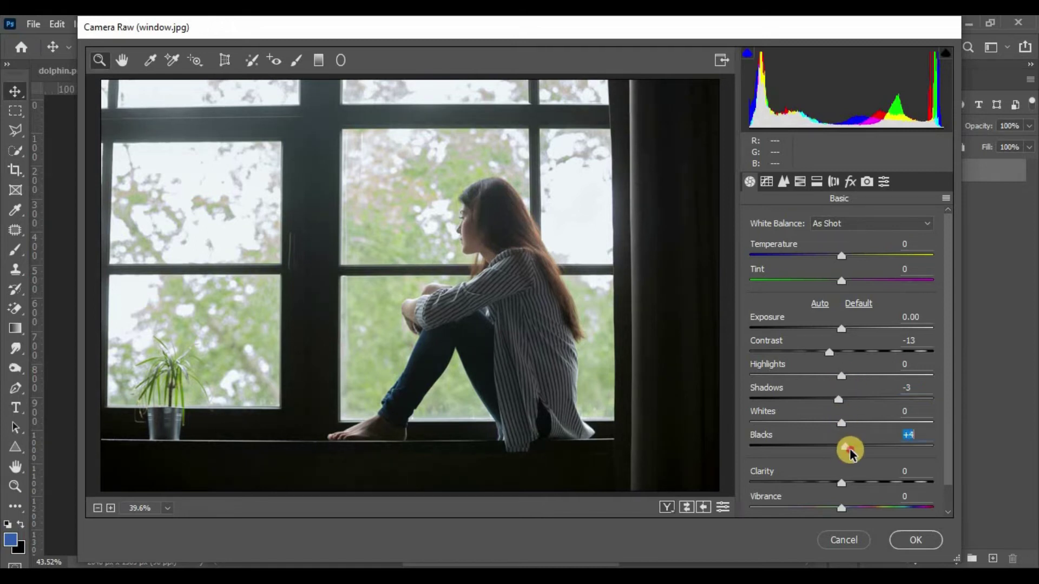
drag(850, 453, 851, 424)
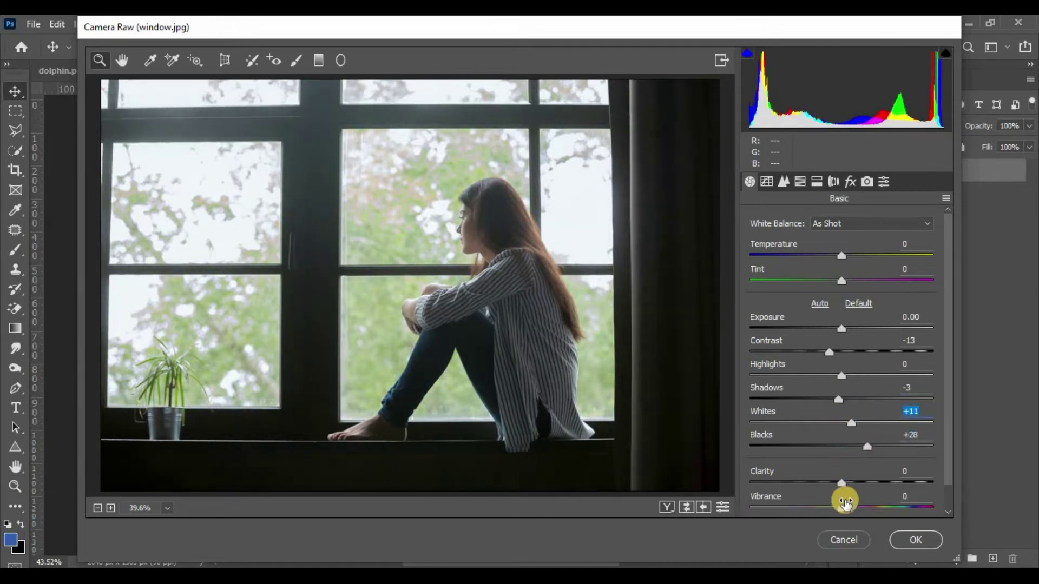
drag(841, 376, 824, 351)
drag(843, 404, 821, 398)
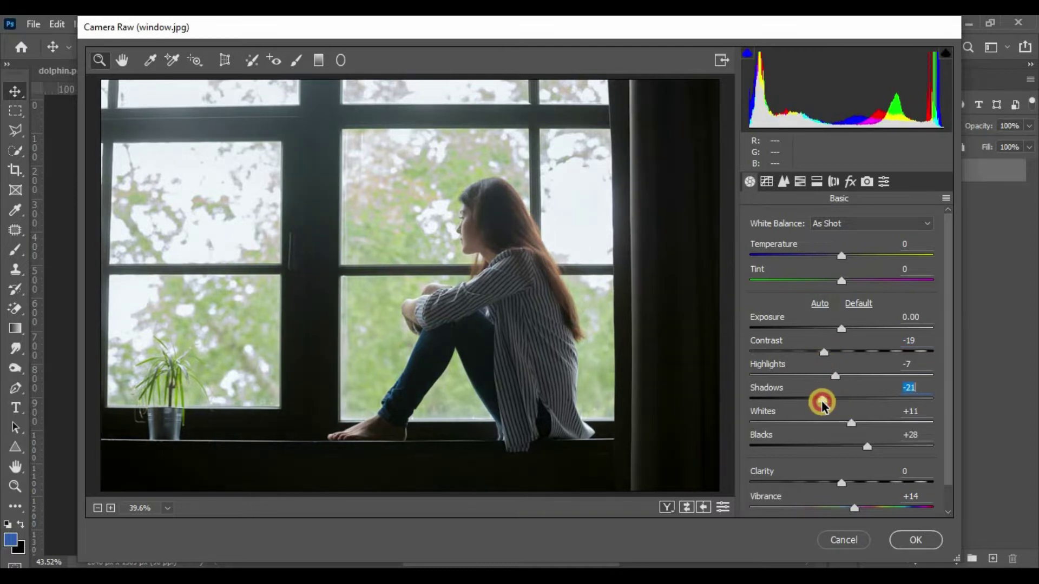
drag(841, 281, 851, 281)
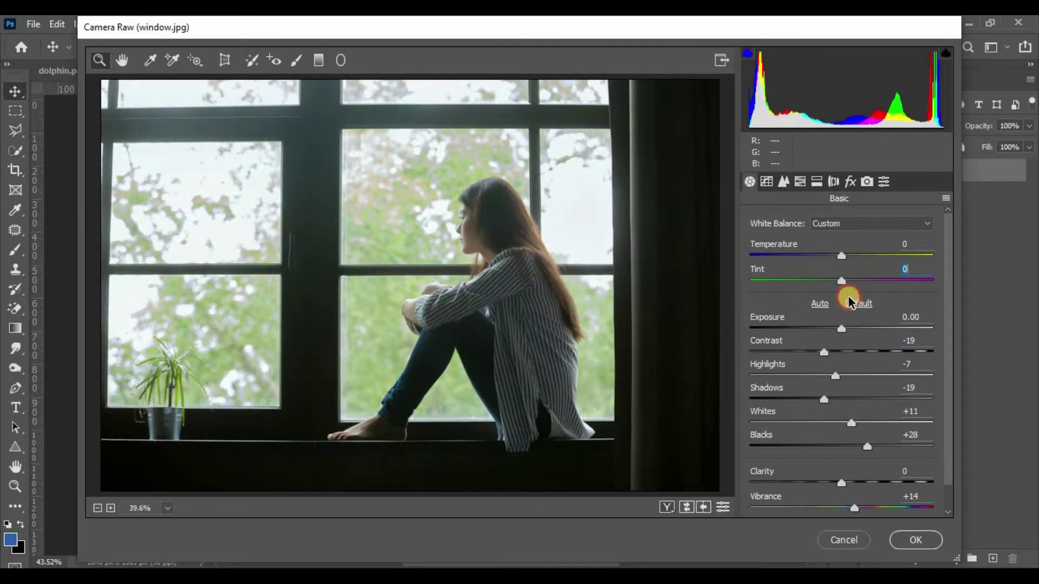
Add sharpening detail and luminance and colour noise reduction, then apply the filter
click(783, 181)
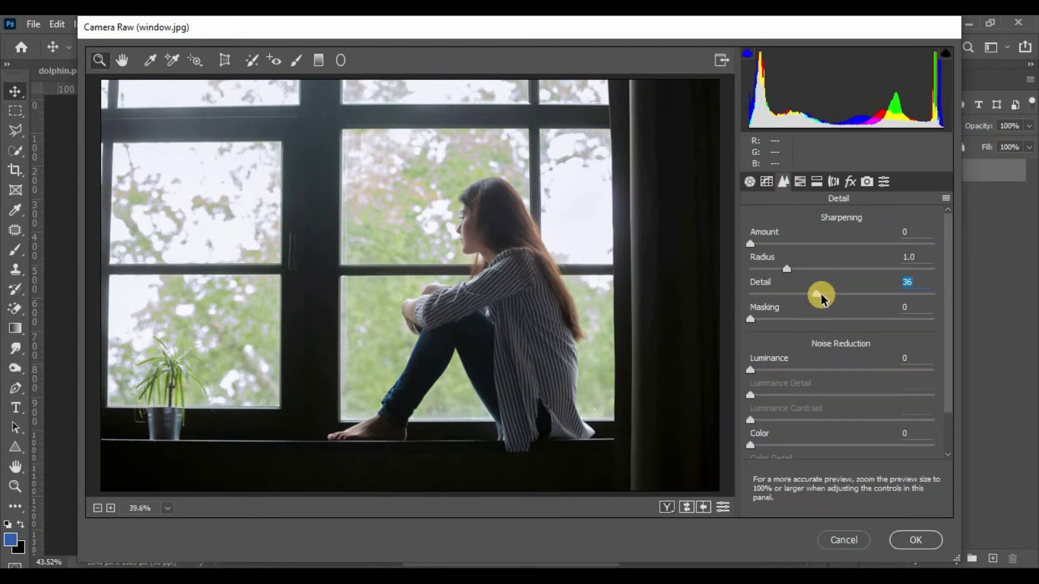
drag(821, 298, 824, 297)
drag(749, 369, 768, 377)
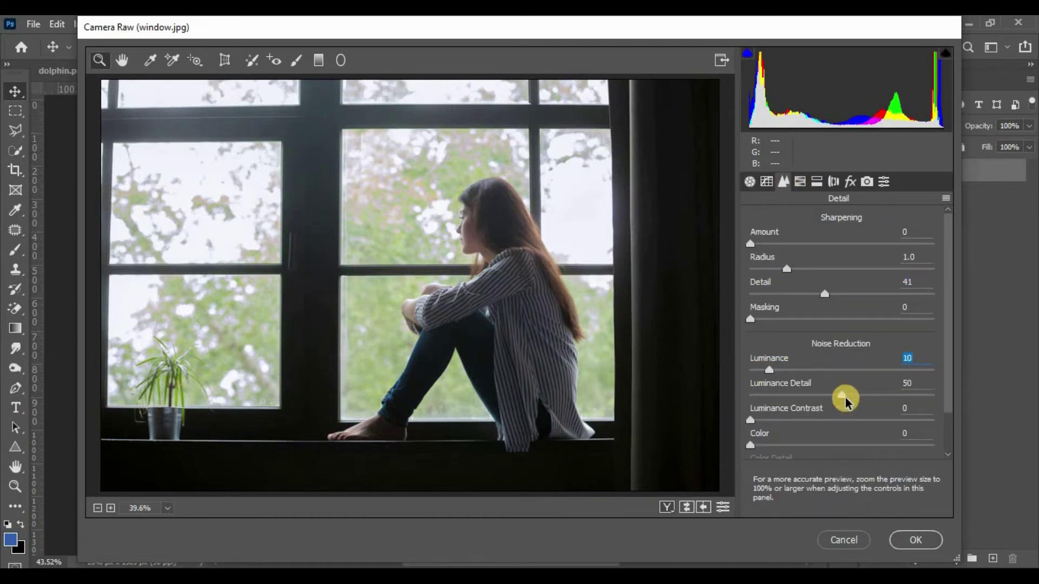
drag(845, 402, 929, 398)
drag(752, 446, 773, 451)
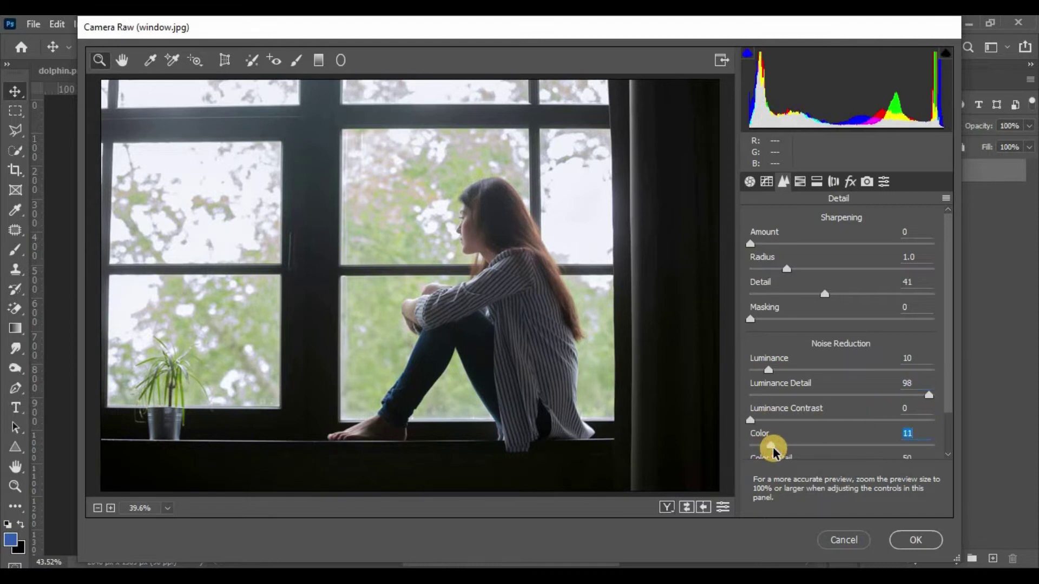
scroll(774, 451, down, 1)
drag(841, 434, 850, 433)
click(901, 540)
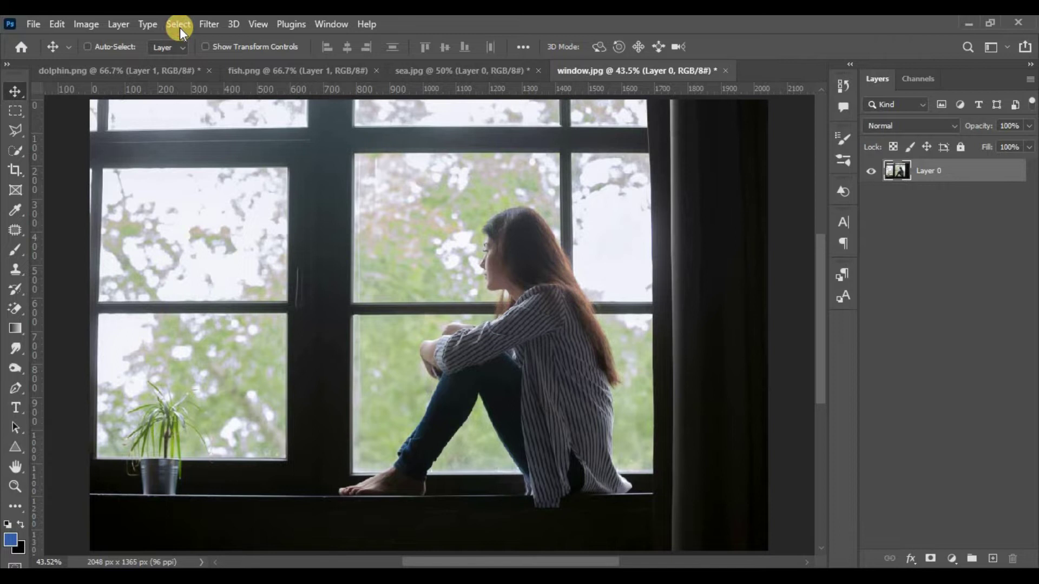
Select the seated girl via Select Subject, smooth the selection by 5 px, copy to a new layer
click(179, 24)
click(225, 202)
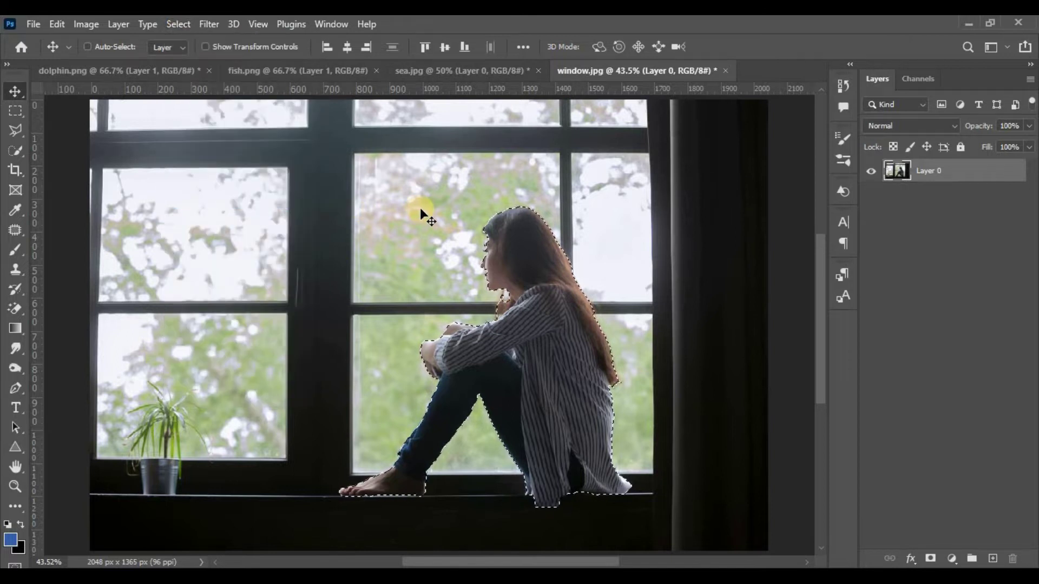
click(187, 17)
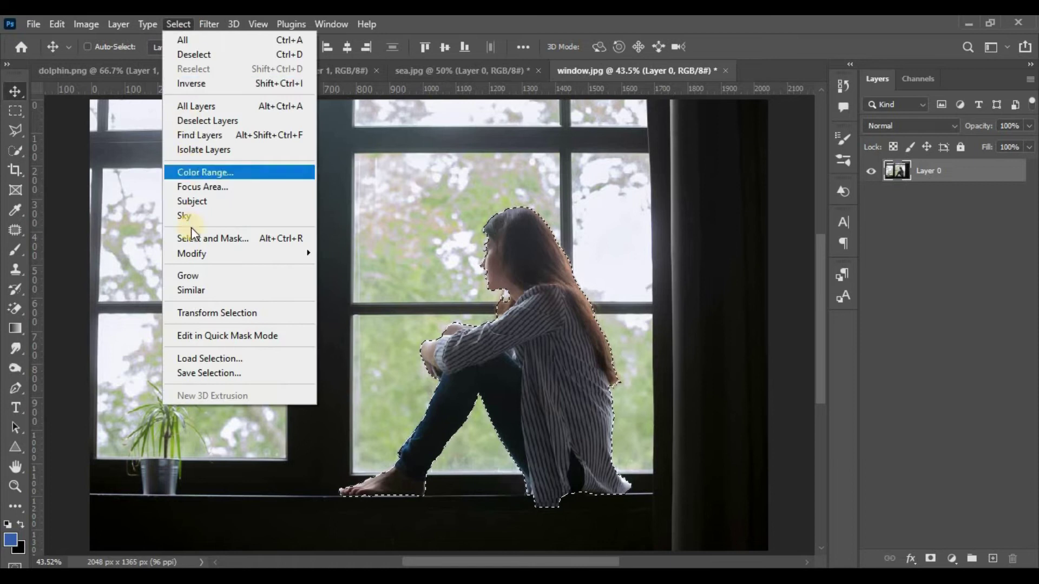
mouse_move(191, 253)
click(344, 273)
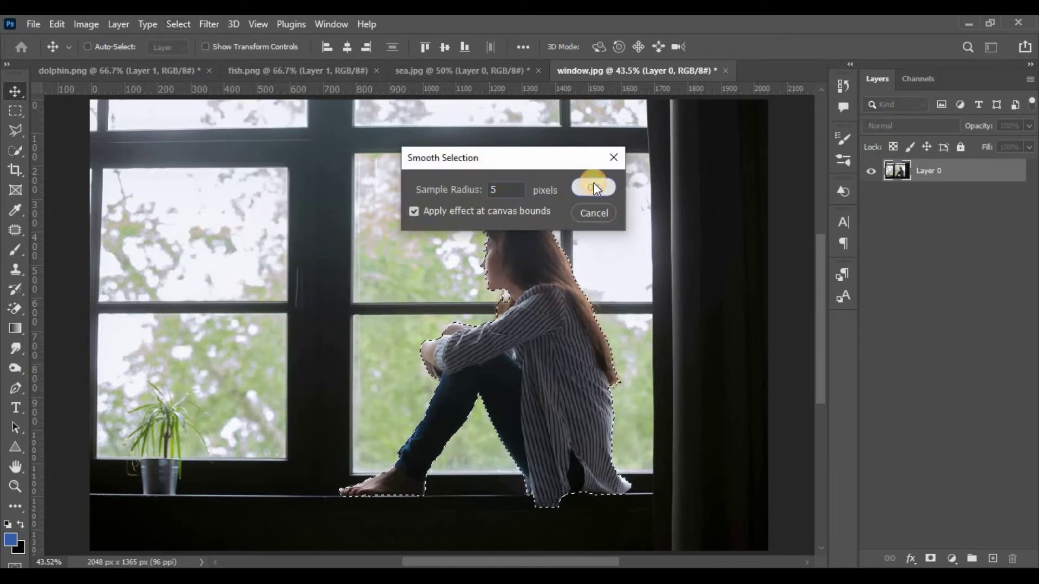
click(593, 187)
key(ctrl+j)
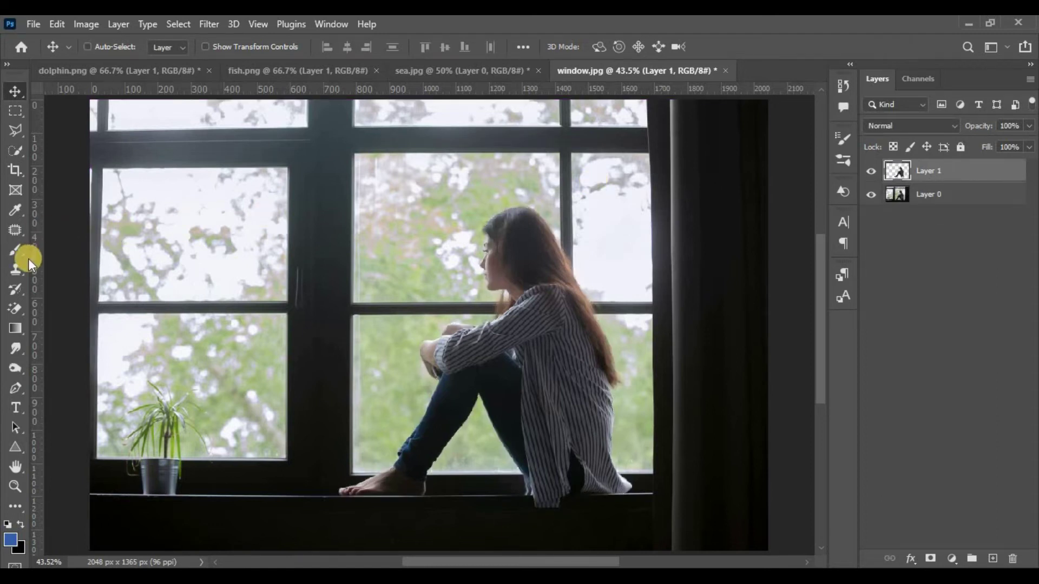
Brush-select all the window panes with an enlarged Quick Selection brush
click(14, 150)
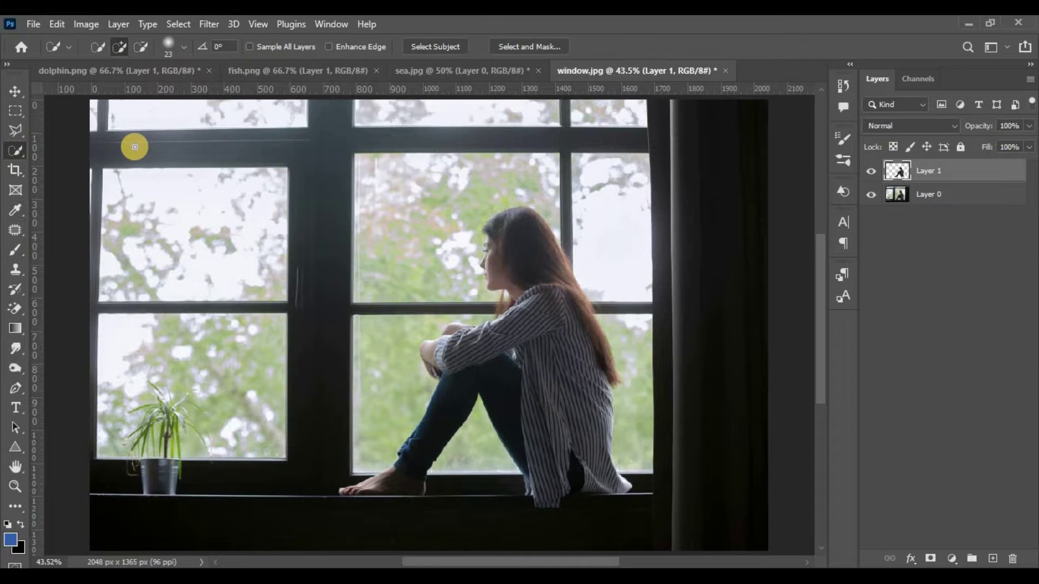
key(ctrl+minus)
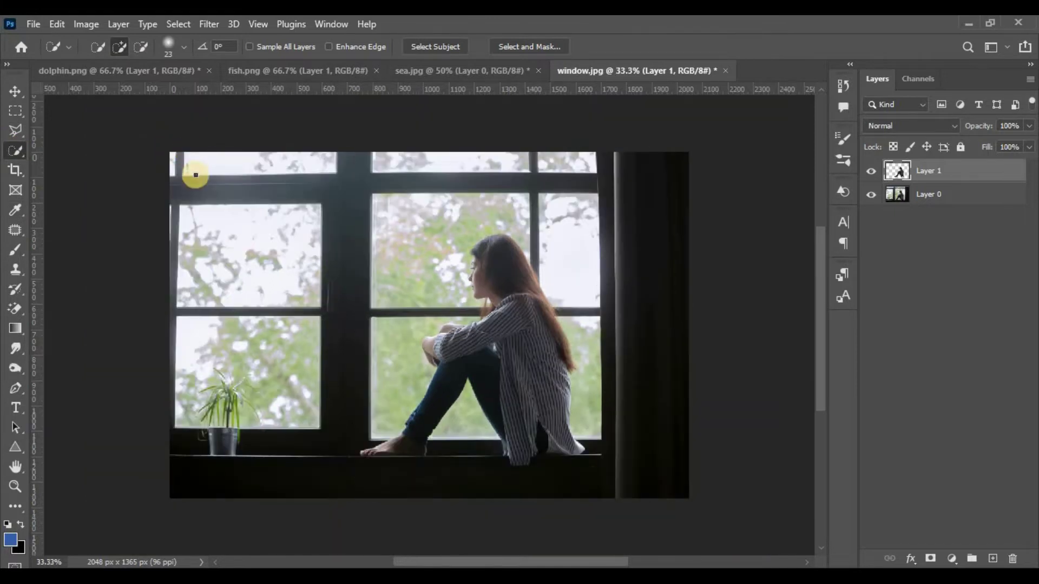
click(115, 50)
key(alt+bracketleft)
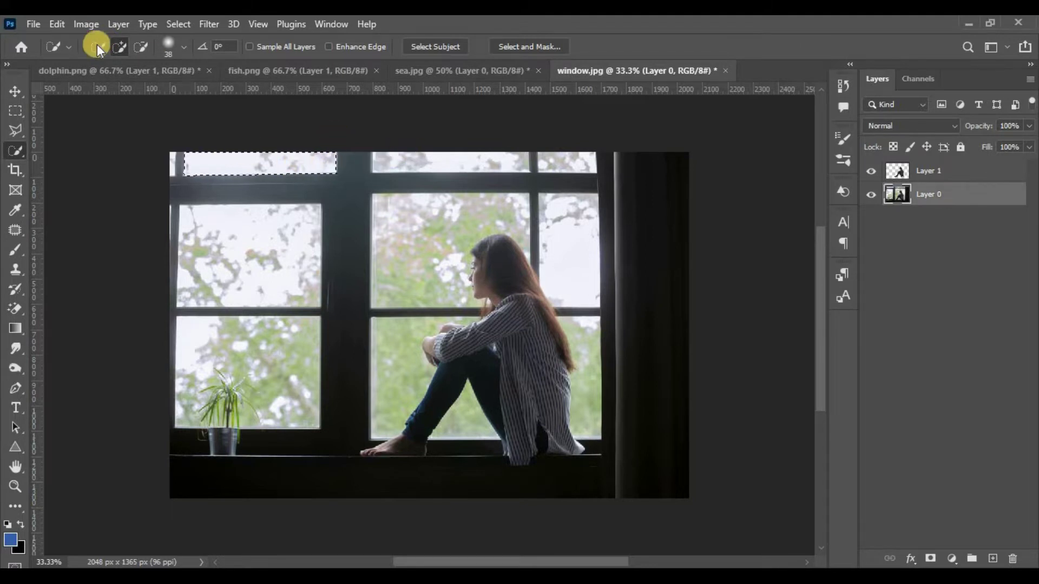
mouse_move(382, 156)
mouse_down()
mouse_move(569, 145)
mouse_move(164, 165)
mouse_up()
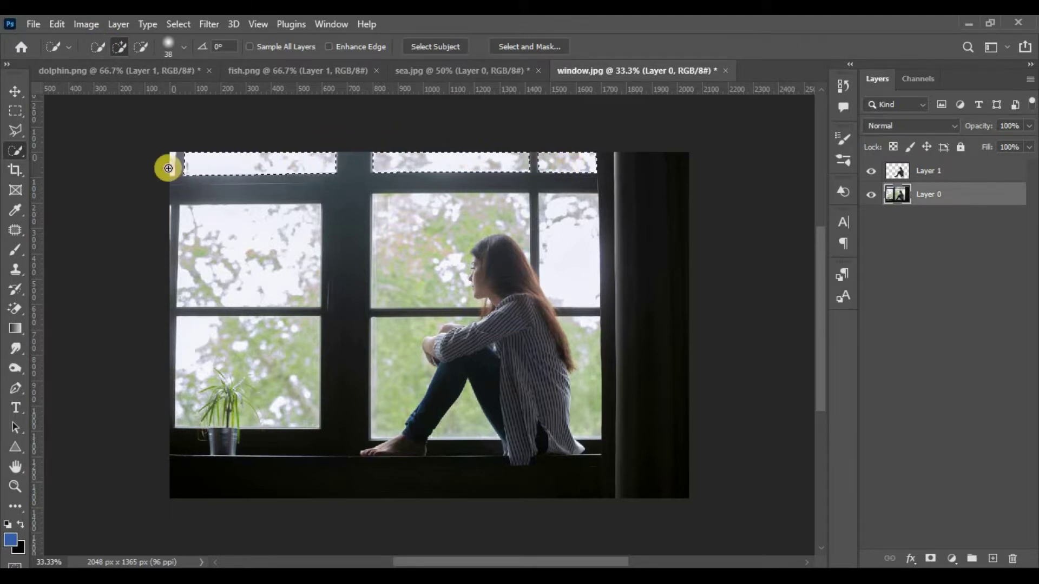
drag(160, 234, 246, 271)
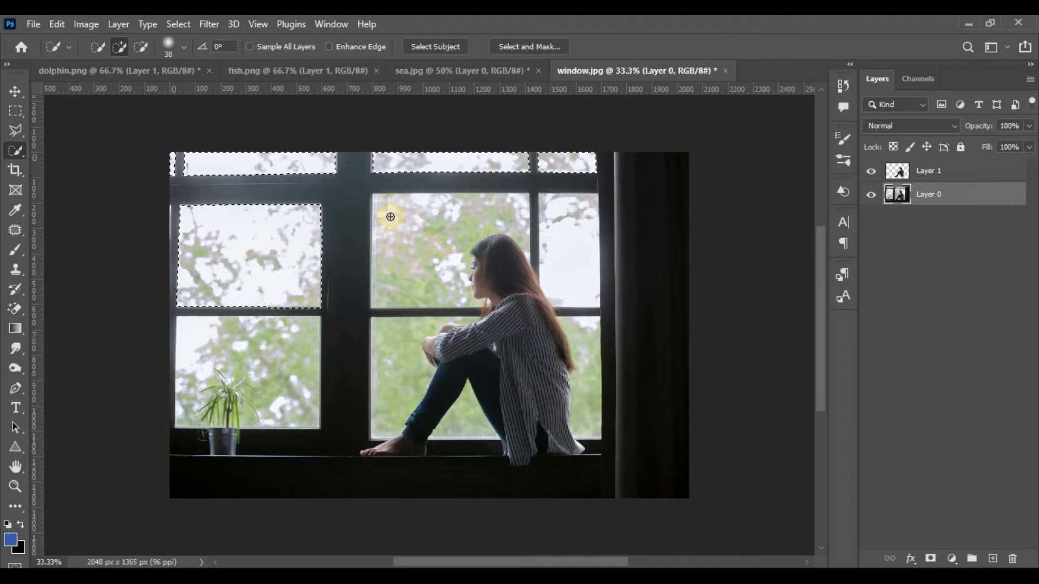
drag(374, 246, 572, 267)
drag(164, 385, 288, 370)
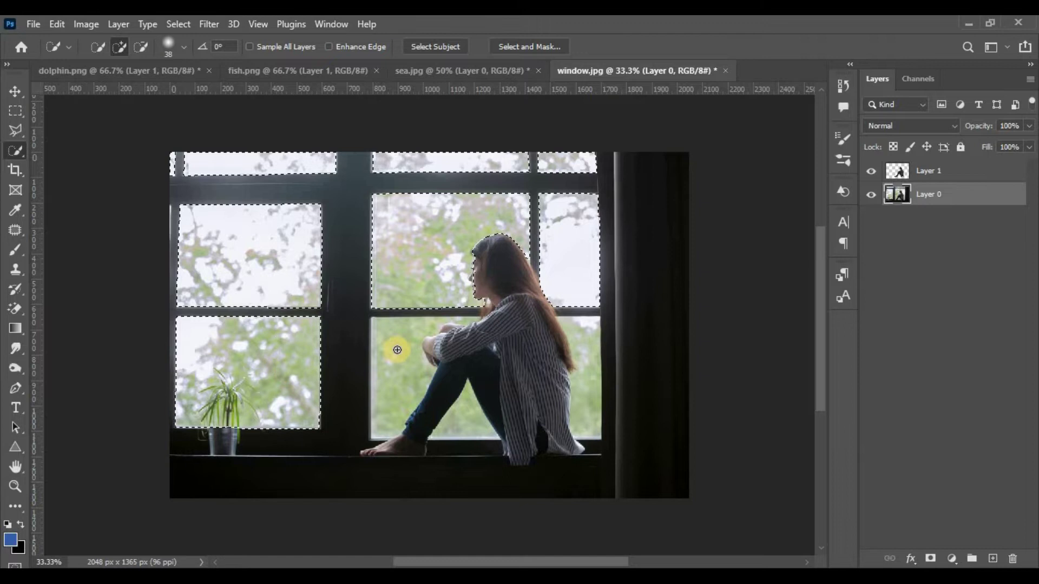
drag(394, 365, 395, 326)
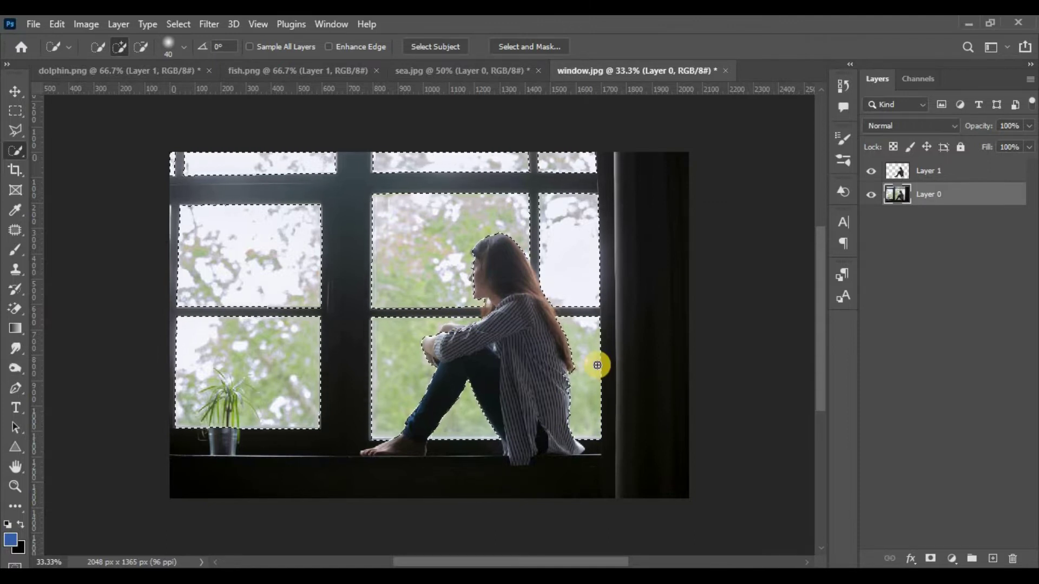
Invert the selection, copy it to a layer, merge with the girl layer and hide Layer 0
click(177, 23)
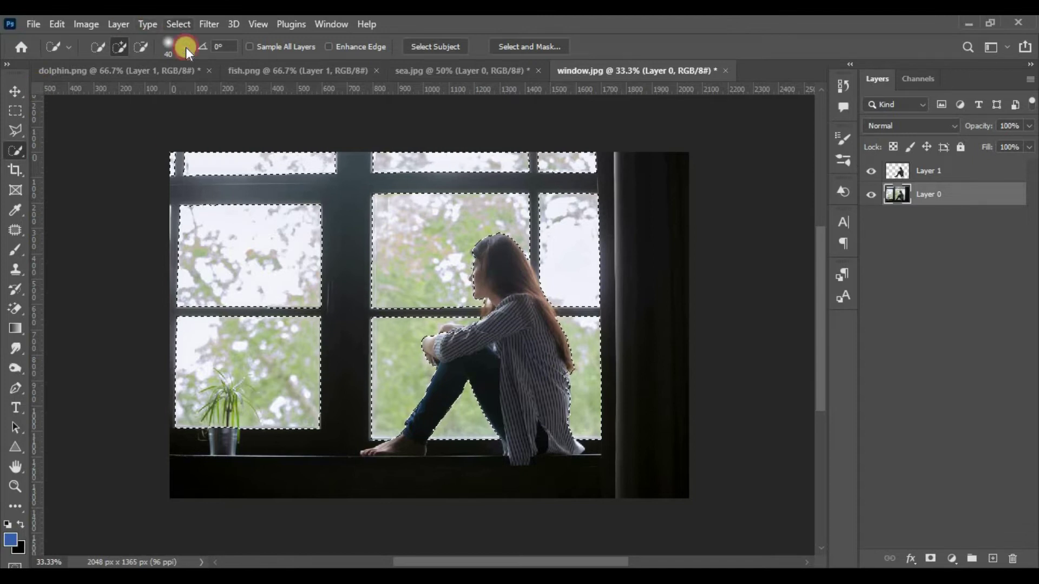
click(205, 84)
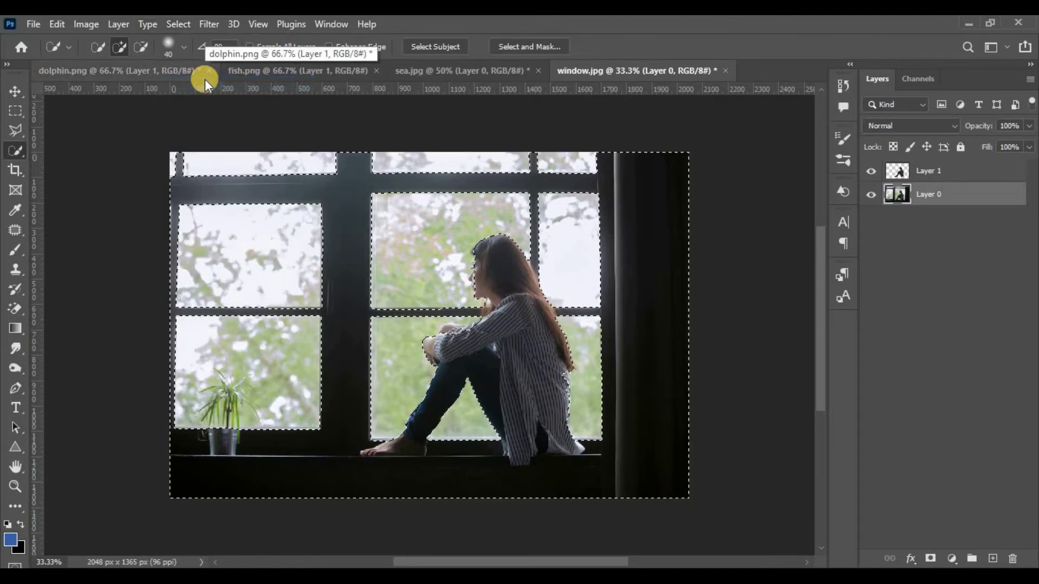
key(ctrl+j)
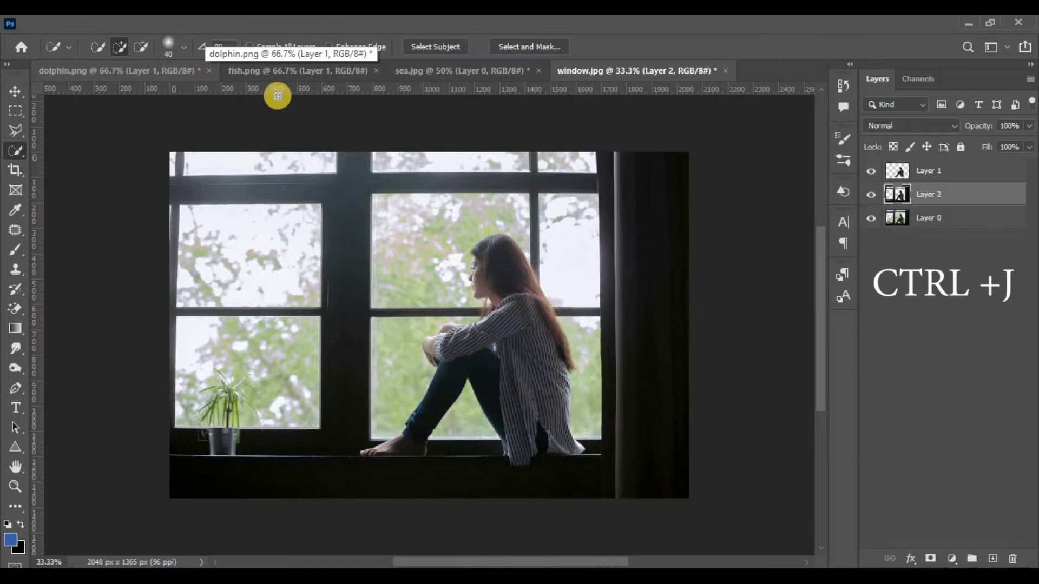
shift+click(947, 179)
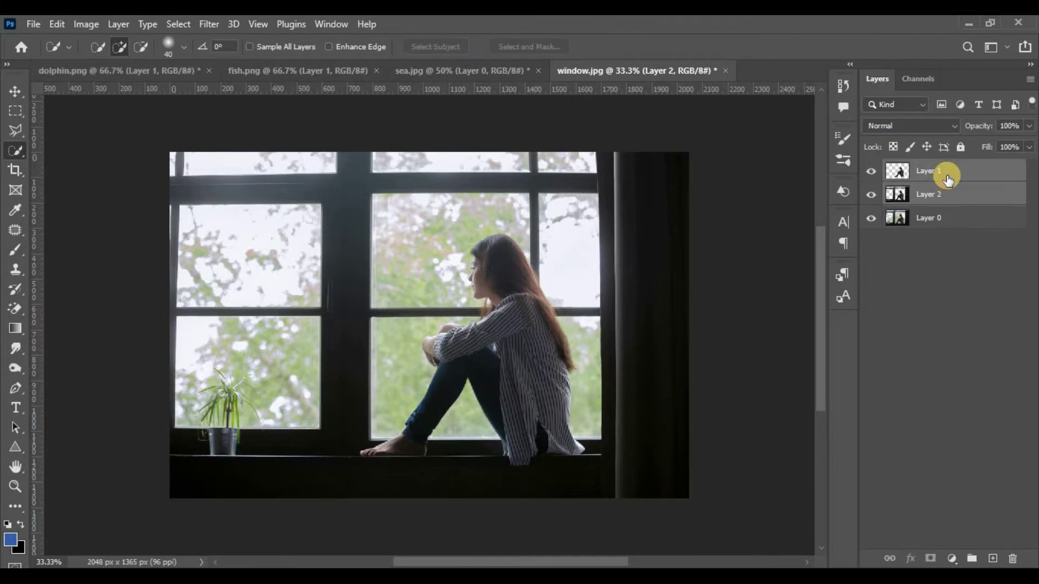
key(ctrl+e)
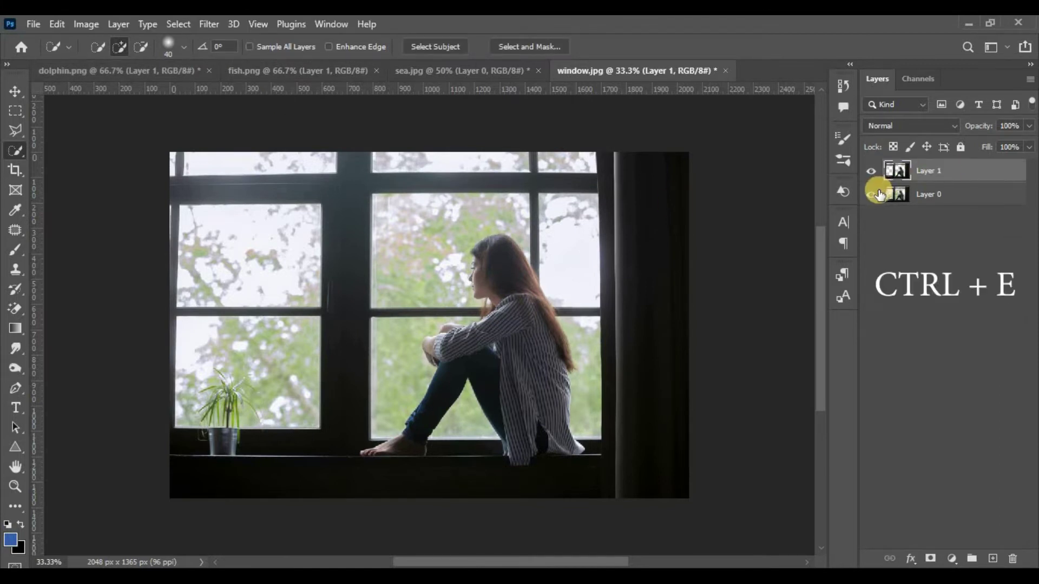
click(871, 195)
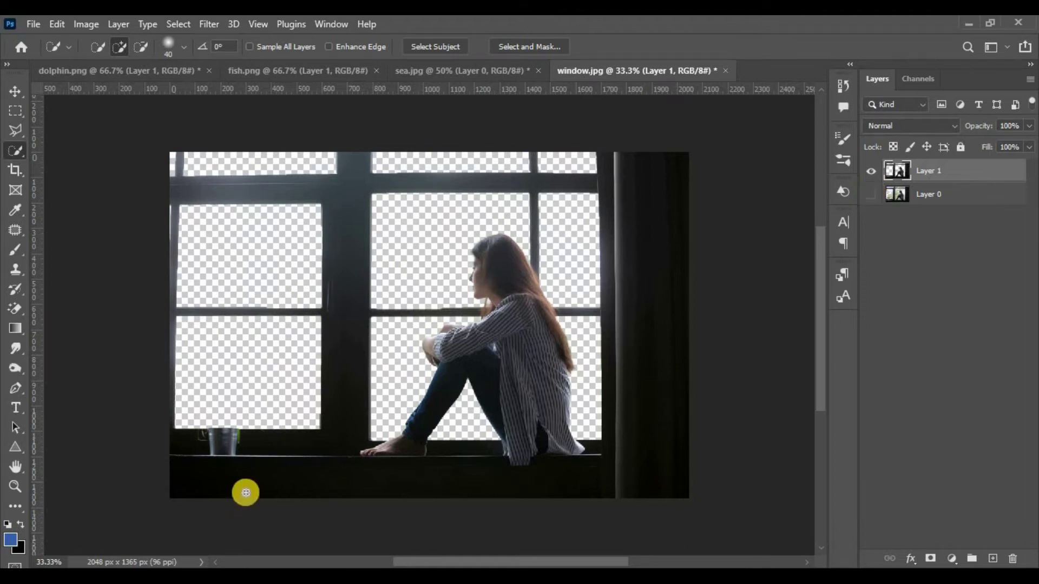
Patch the glass pot out using nearby sill texture, then return to the Move tool
click(14, 230)
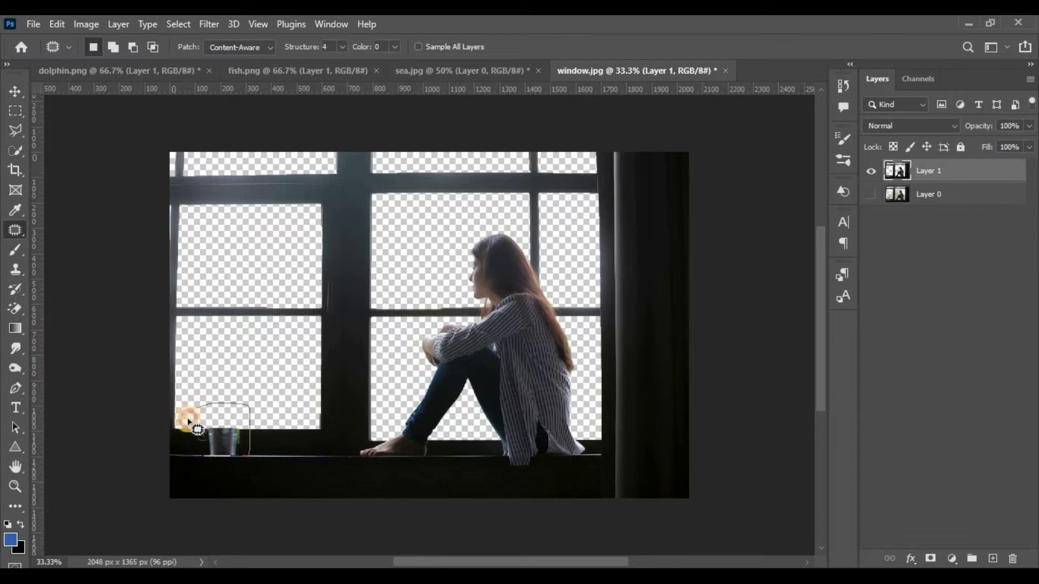
mouse_move(203, 468)
mouse_down()
mouse_move(191, 455)
mouse_move(255, 444)
mouse_up()
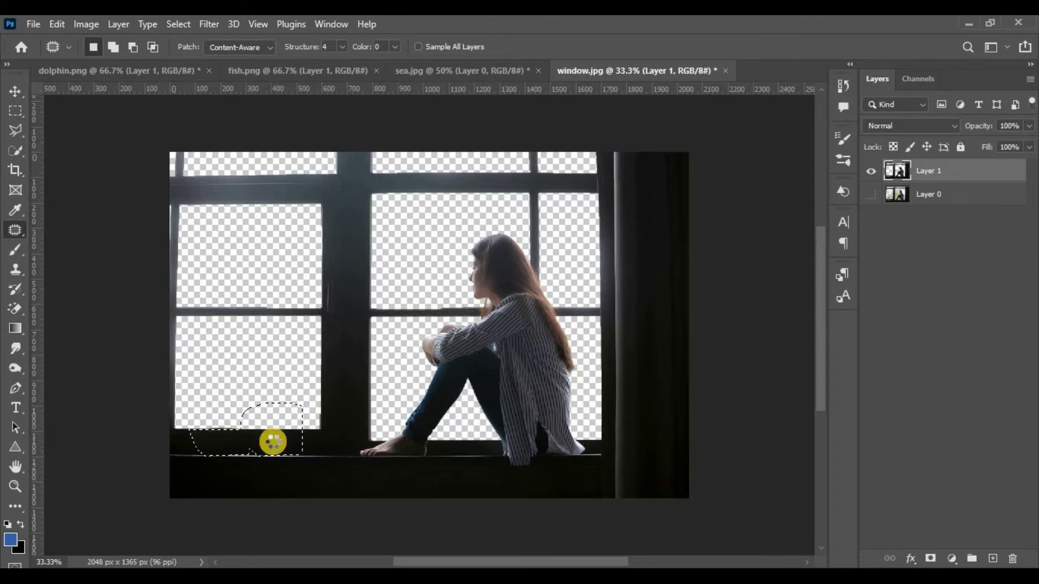
key(v)
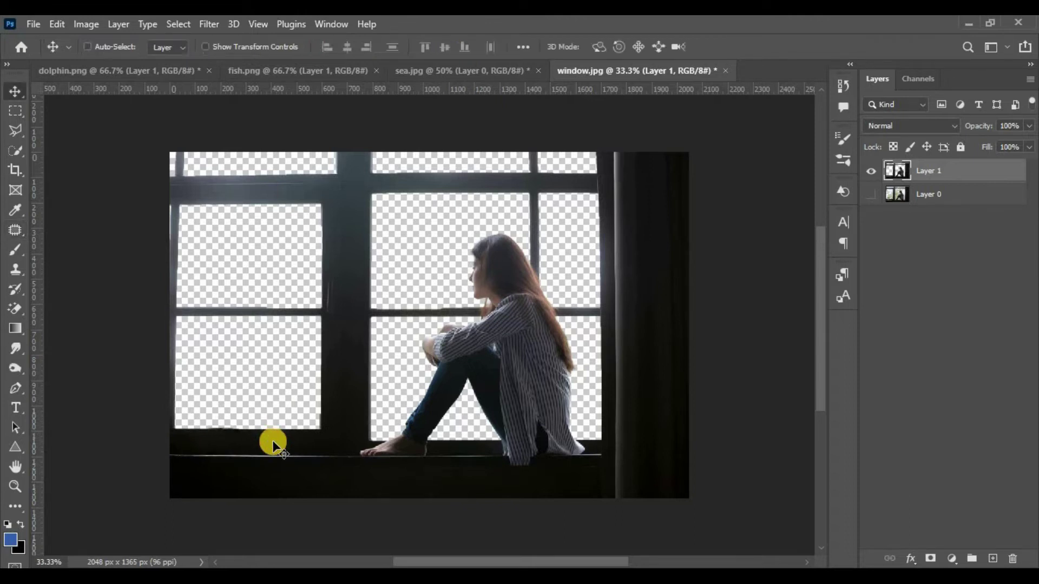
scroll(277, 446, up, 1)
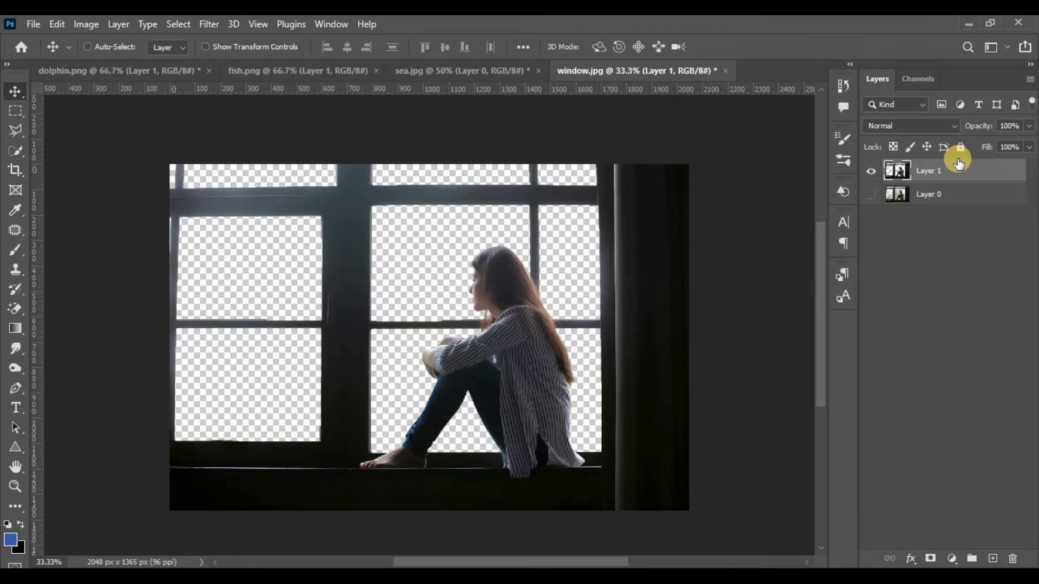
Add a Levels adjustment clipped to Layer 1, with output white at 203 and adjusted input levels
click(952, 559)
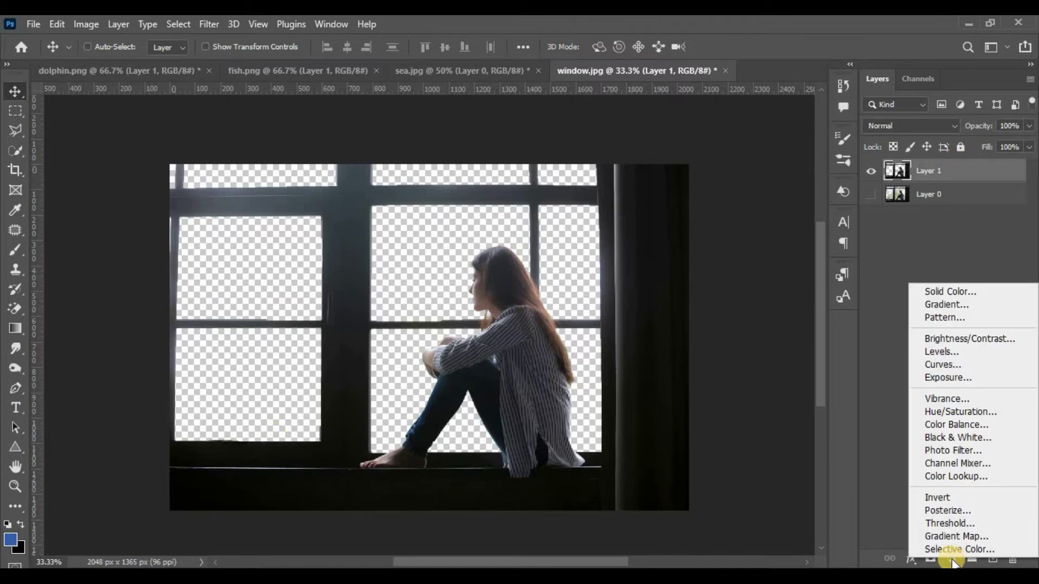
click(936, 354)
click(923, 383)
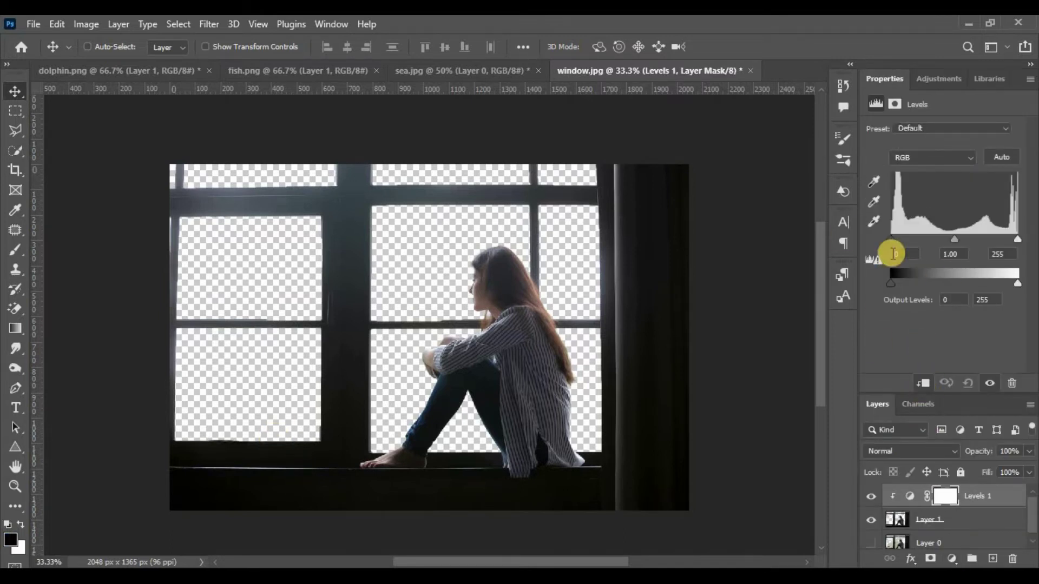
mouse_move(890, 283)
mouse_down()
mouse_move(903, 283)
mouse_move(877, 282)
mouse_up()
drag(1017, 283, 991, 283)
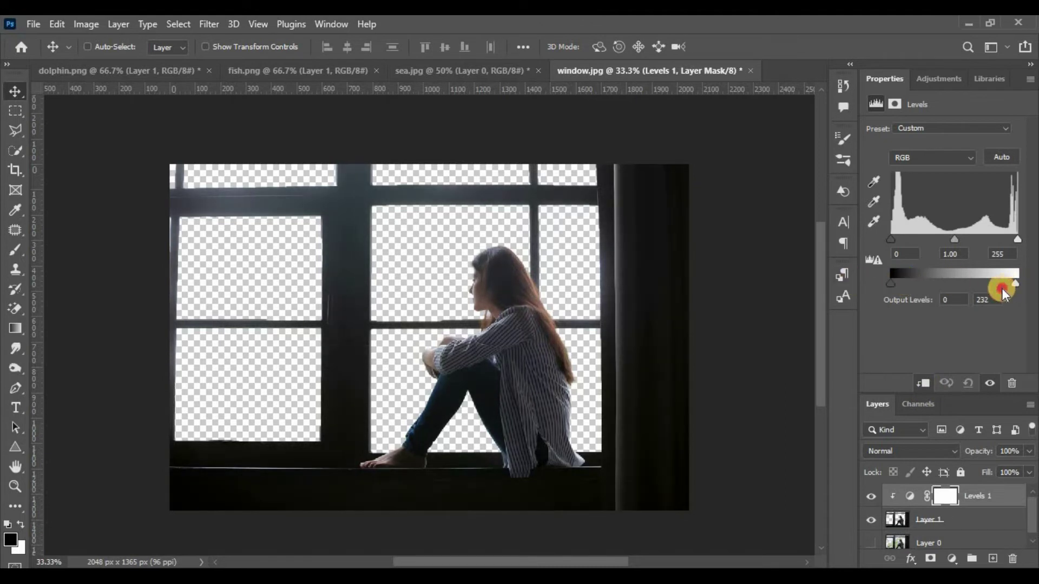
drag(955, 240, 930, 241)
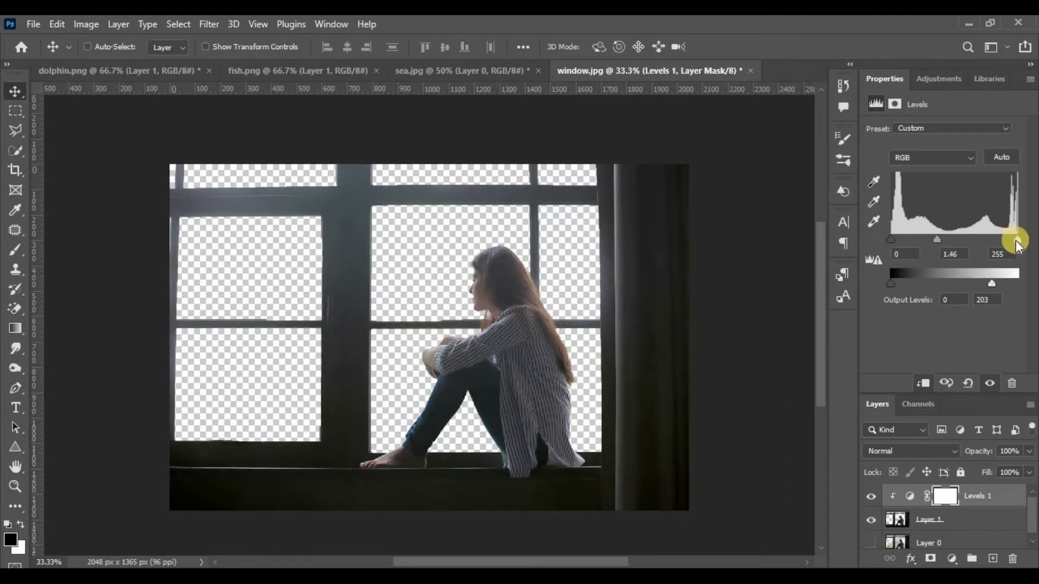
drag(1016, 241, 994, 244)
mouse_move(893, 241)
mouse_down()
mouse_move(955, 241)
mouse_move(909, 239)
mouse_up()
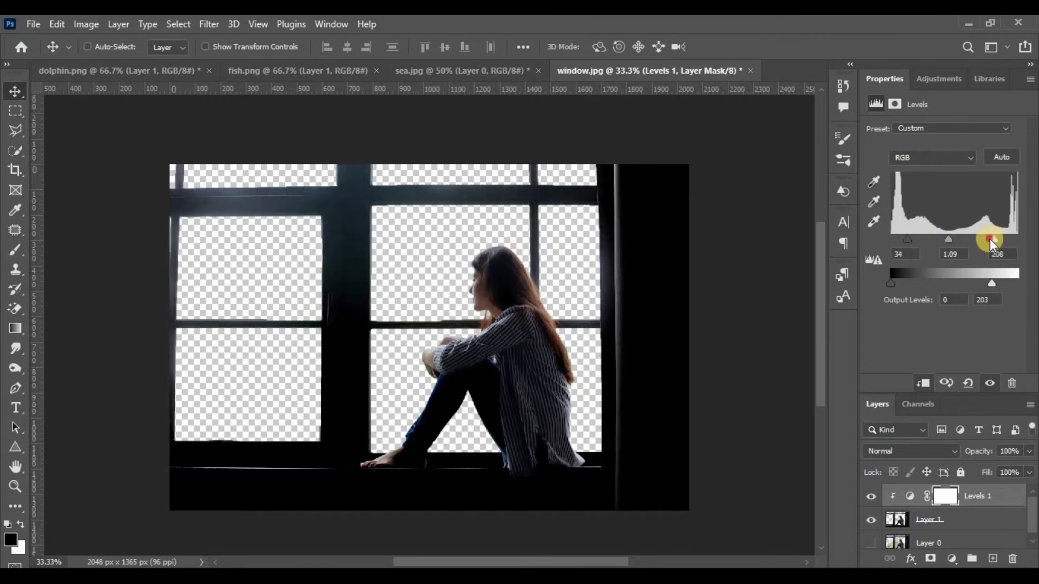
drag(989, 240, 934, 240)
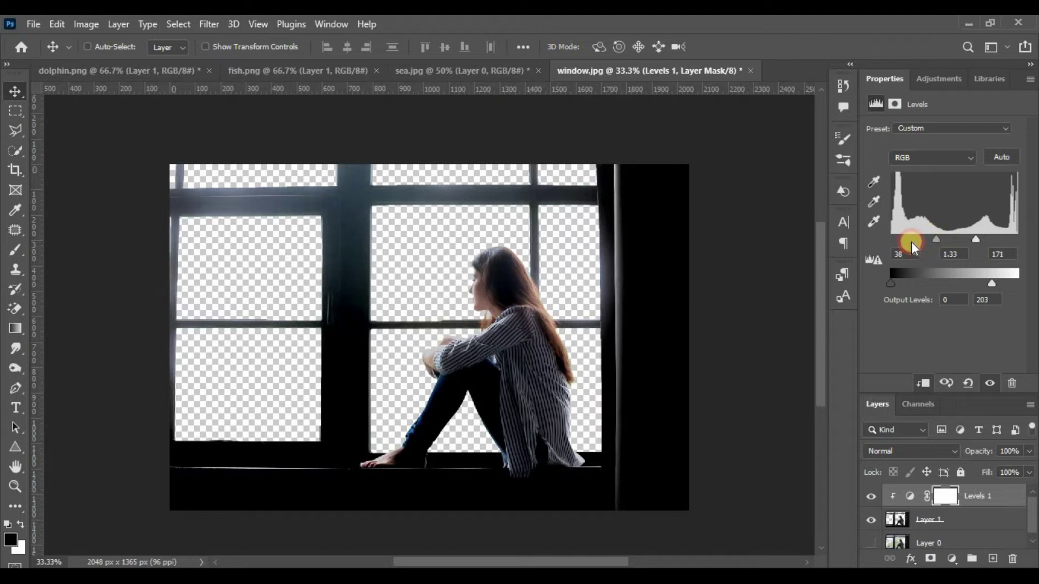
Copy the sea.jpg layer into window.jpg, place it below Layer 1, and nudge it into position
click(425, 70)
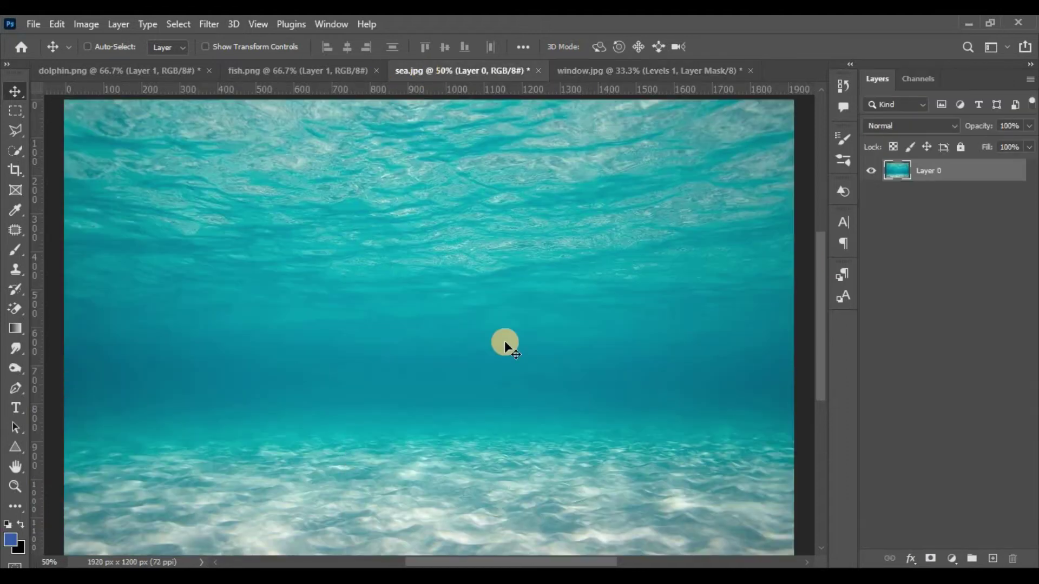
mouse_move(504, 341)
mouse_down()
mouse_move(385, 339)
mouse_move(610, 281)
mouse_up()
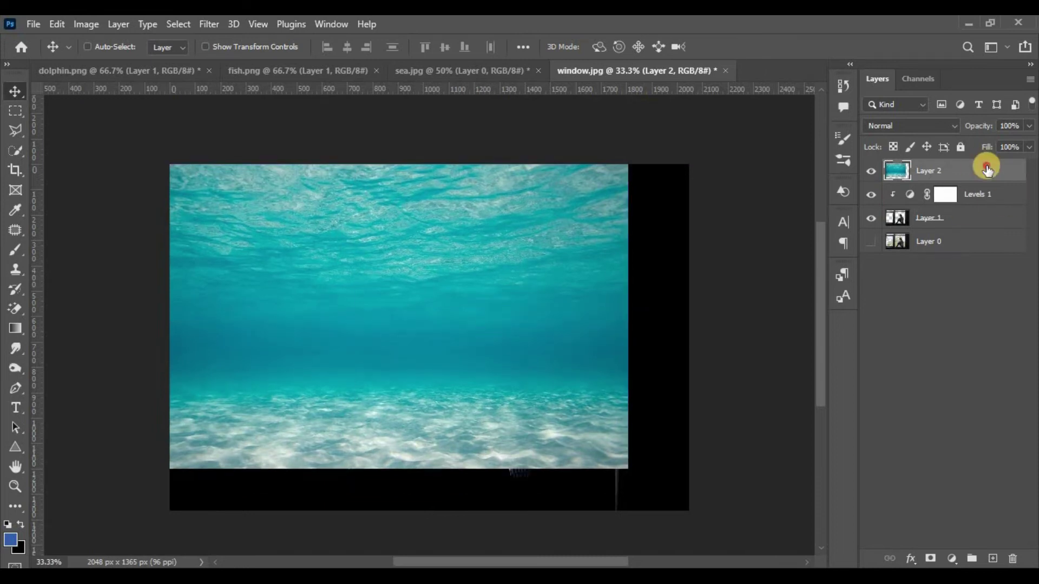
drag(988, 168, 996, 222)
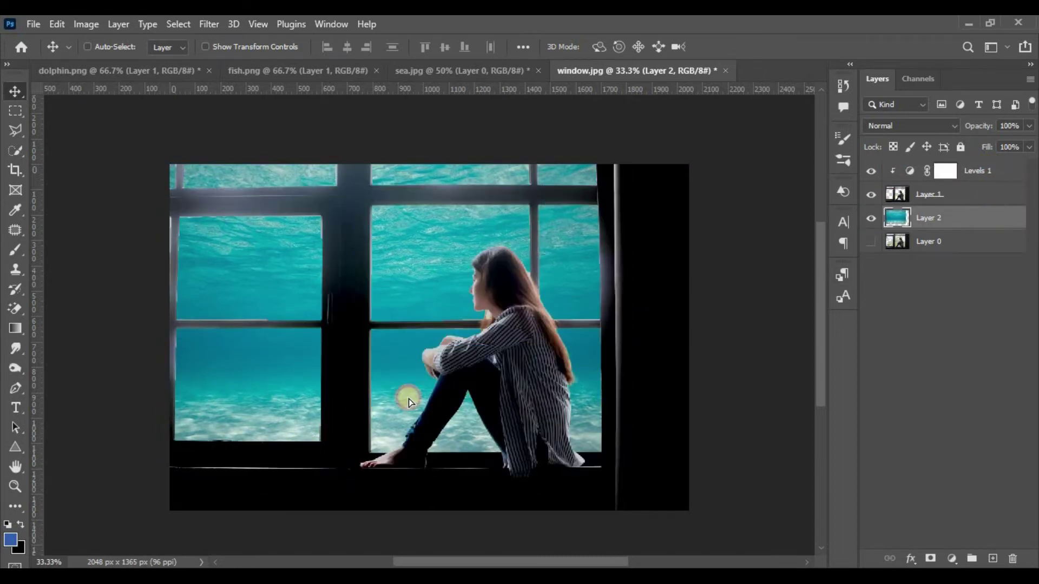
drag(408, 399, 408, 388)
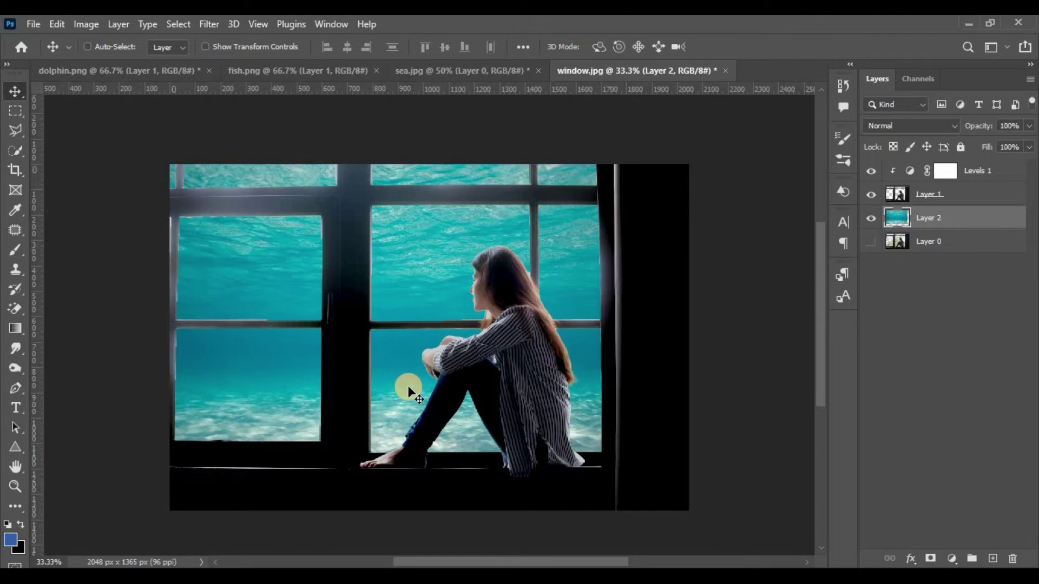
click(955, 195)
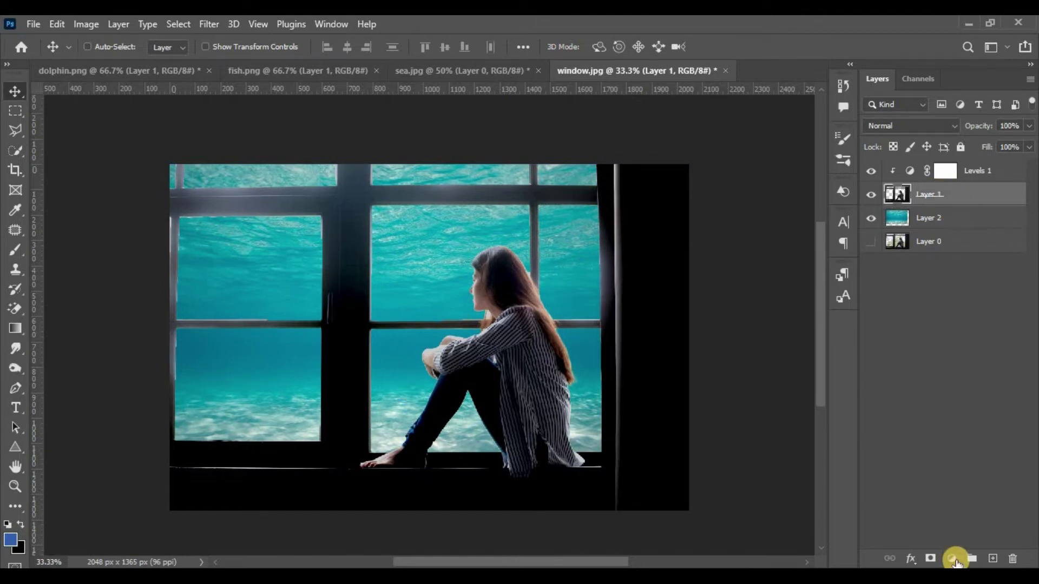
Add a Color Balance adjustment clipped to Layer 1, pushing midtones toward cyan and blue
click(955, 559)
click(957, 430)
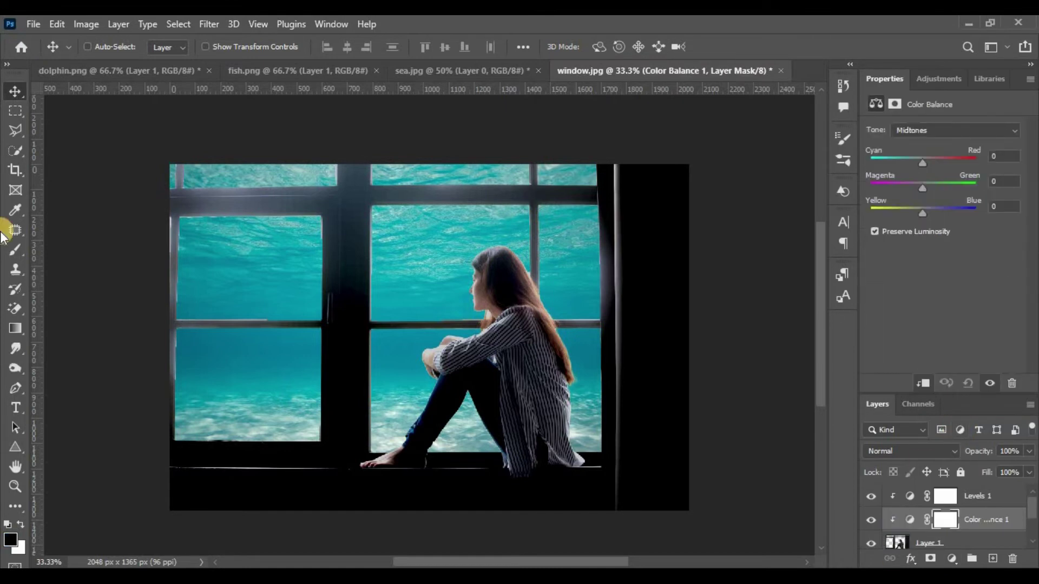
click(924, 384)
mouse_move(922, 212)
mouse_down()
mouse_move(939, 215)
mouse_move(944, 192)
mouse_move(899, 165)
mouse_up()
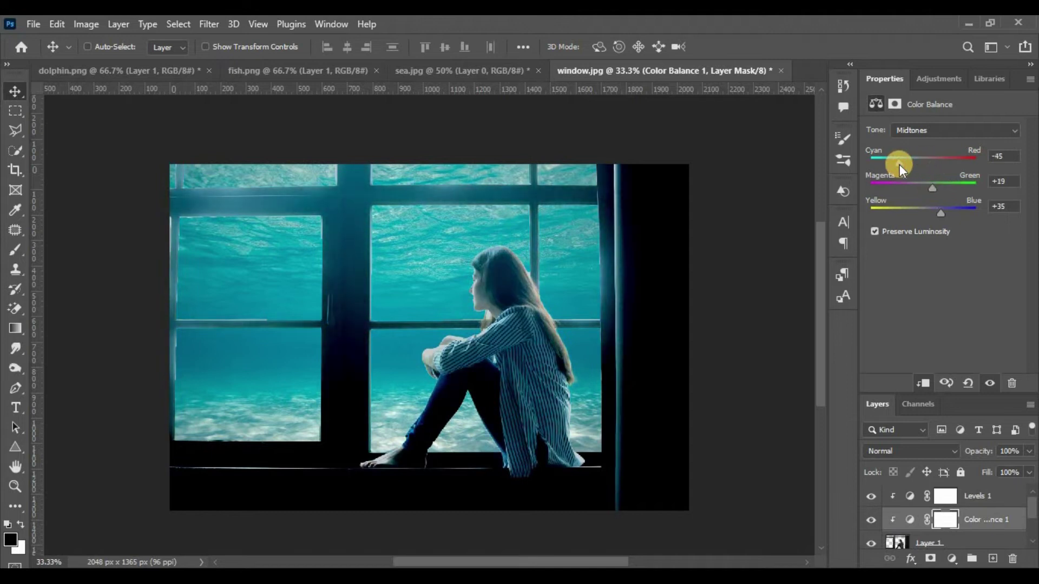
Paint over the girl's body and legs on the Color Balance mask with a 150 px brush
click(14, 250)
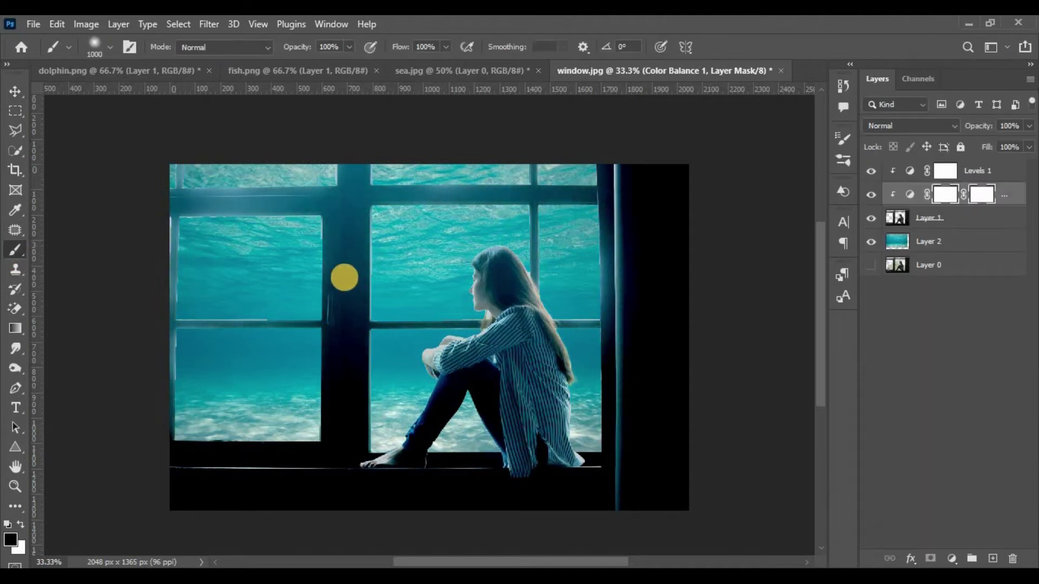
key(bracketleft)
key(bracketleft)
key(bracketleft)
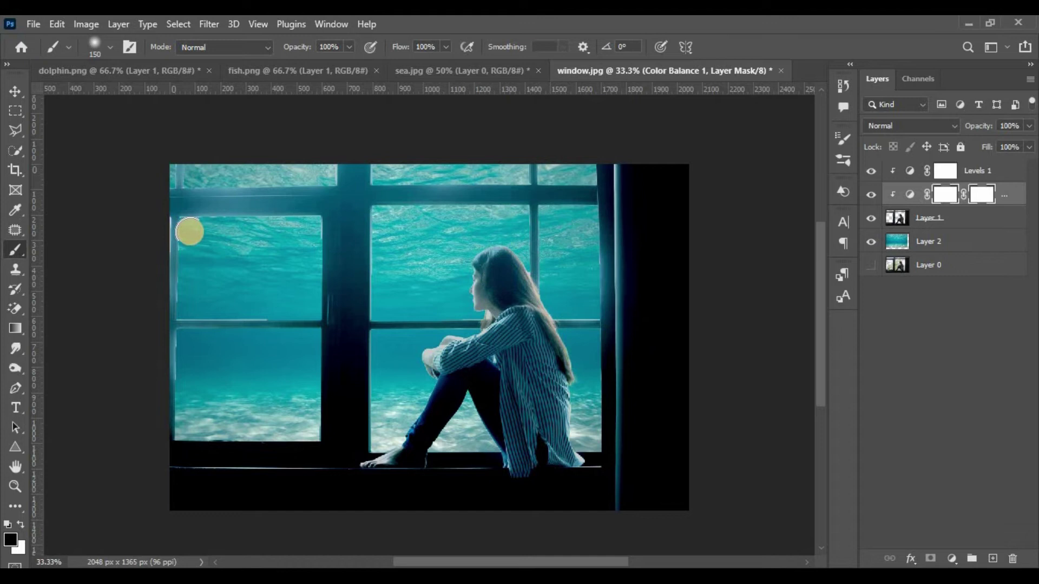
mouse_move(492, 275)
mouse_down()
mouse_move(529, 349)
mouse_move(516, 310)
mouse_move(487, 346)
mouse_up()
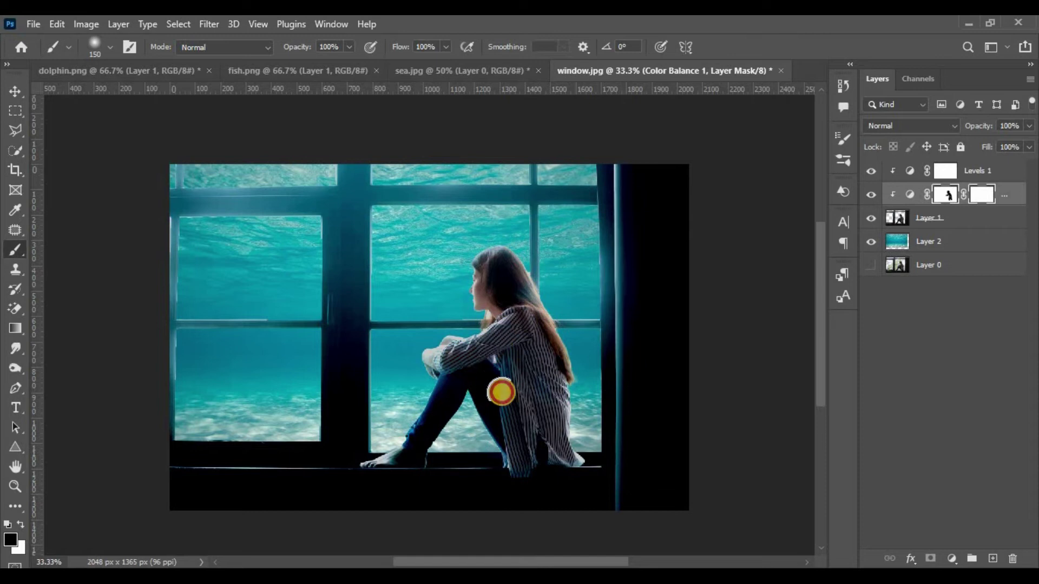
drag(511, 431, 513, 430)
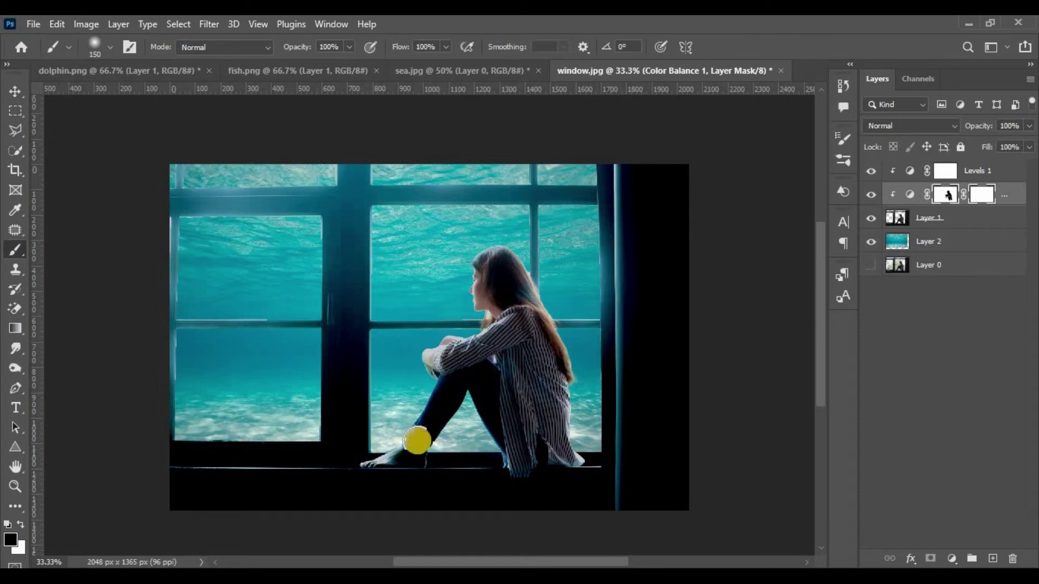
click(298, 70)
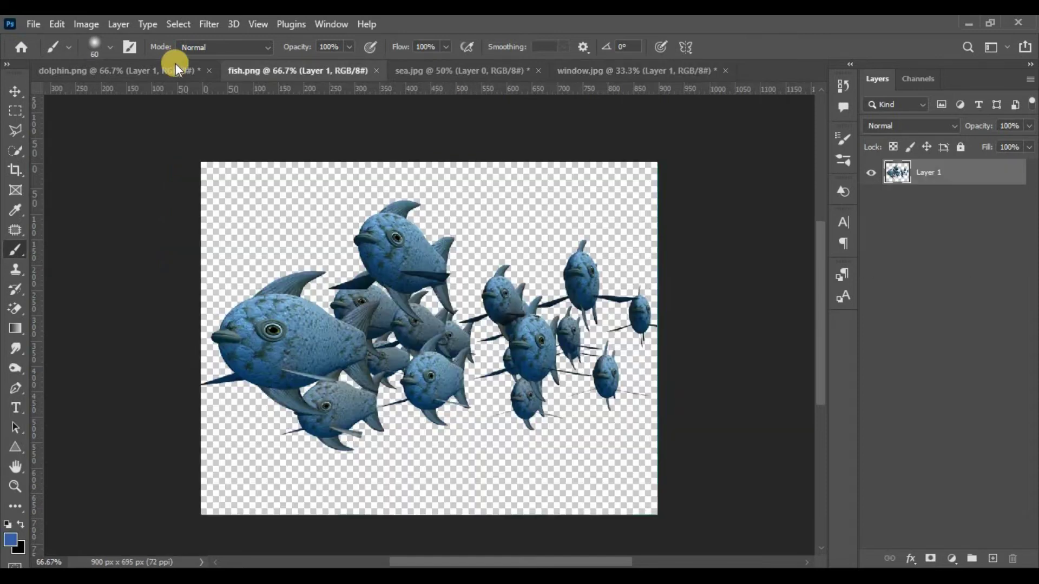
Copy the dolphin into window.jpg and place it behind the upper-left window panes
click(174, 68)
click(14, 99)
drag(418, 255, 311, 332)
drag(981, 221, 978, 249)
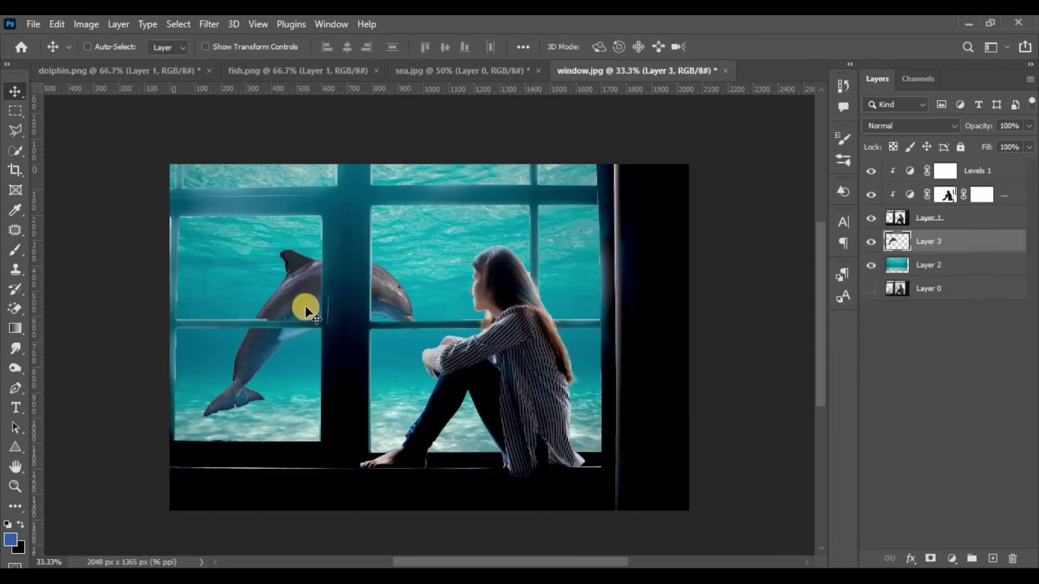
drag(306, 306, 274, 281)
Free-transform the dolphin: rotate, enlarge and shift it up-left, then commit
key(ctrl+t)
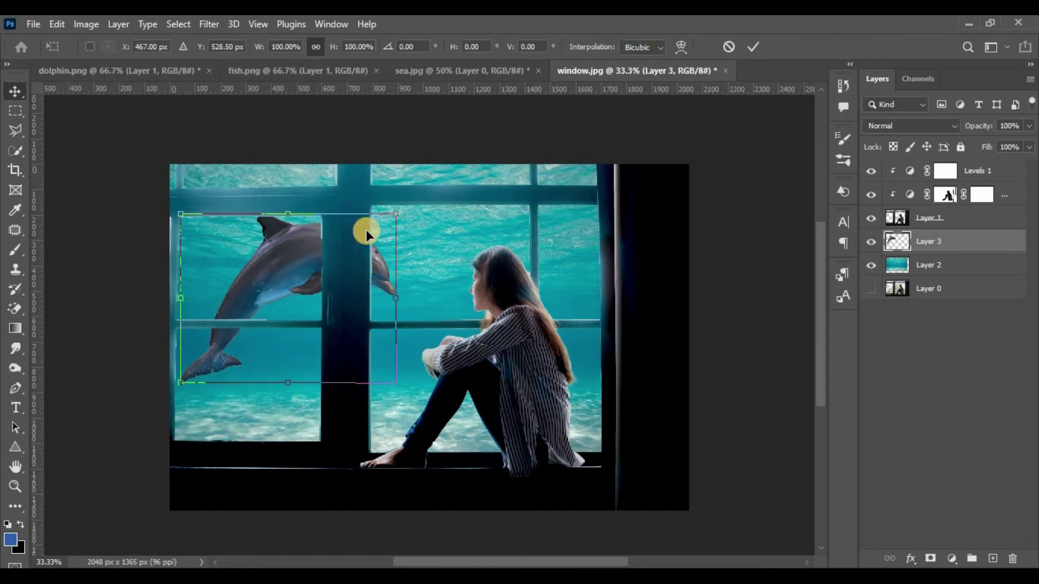
drag(405, 213, 362, 300)
mouse_move(372, 244)
mouse_down()
mouse_move(399, 344)
mouse_move(424, 354)
mouse_up()
drag(274, 295, 259, 276)
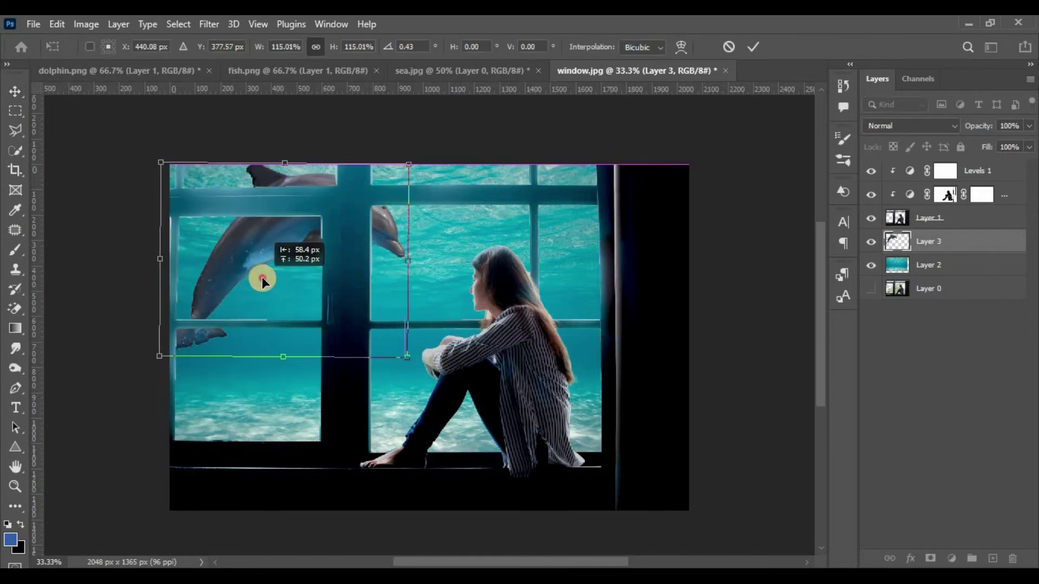
mouse_move(406, 342)
mouse_down()
mouse_move(400, 360)
mouse_move(412, 369)
mouse_up()
drag(249, 303, 243, 302)
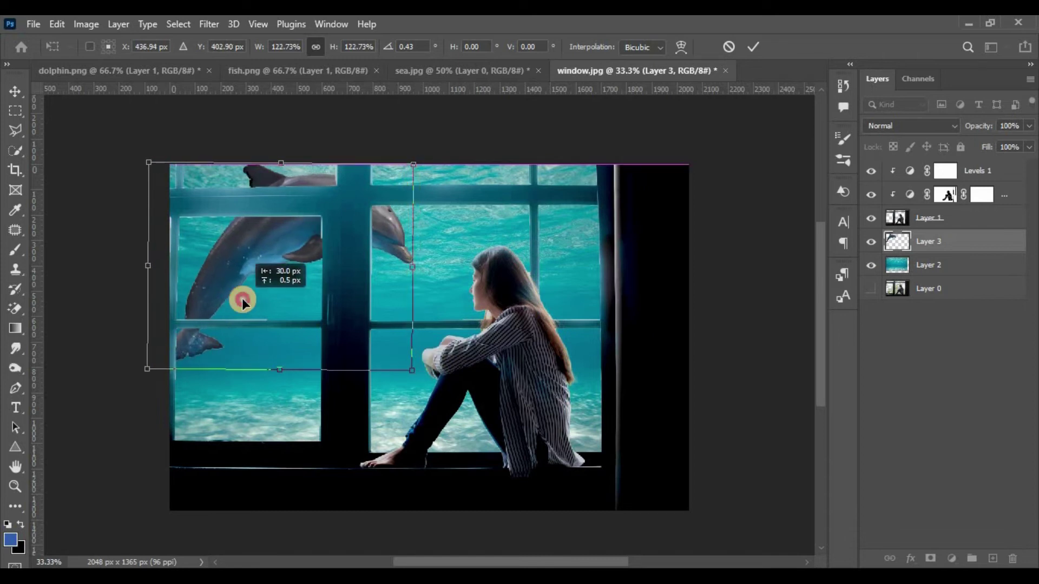
click(727, 50)
click(961, 245)
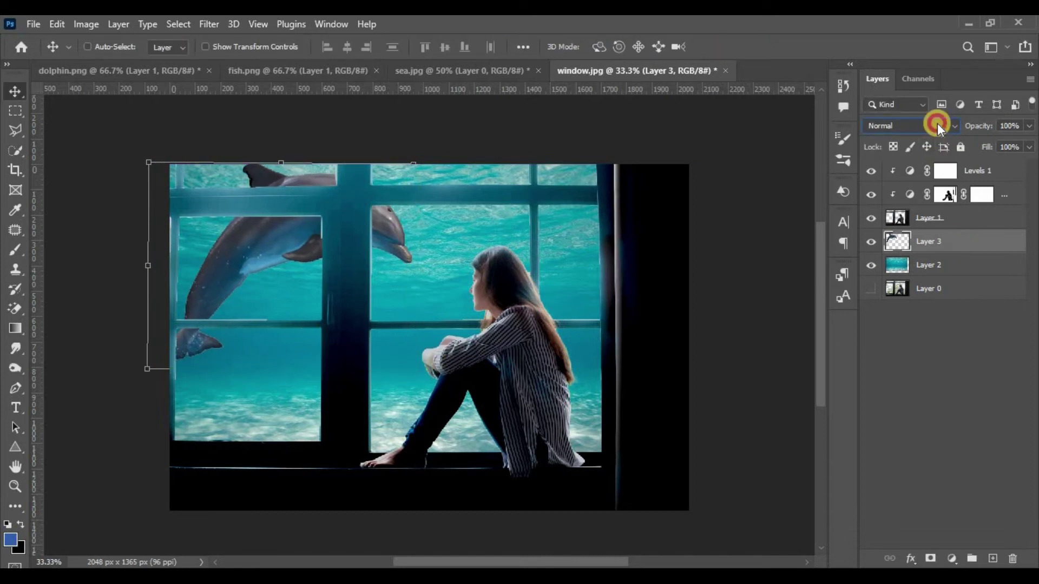
Set the dolphin layer's blend mode to Luminosity
click(938, 124)
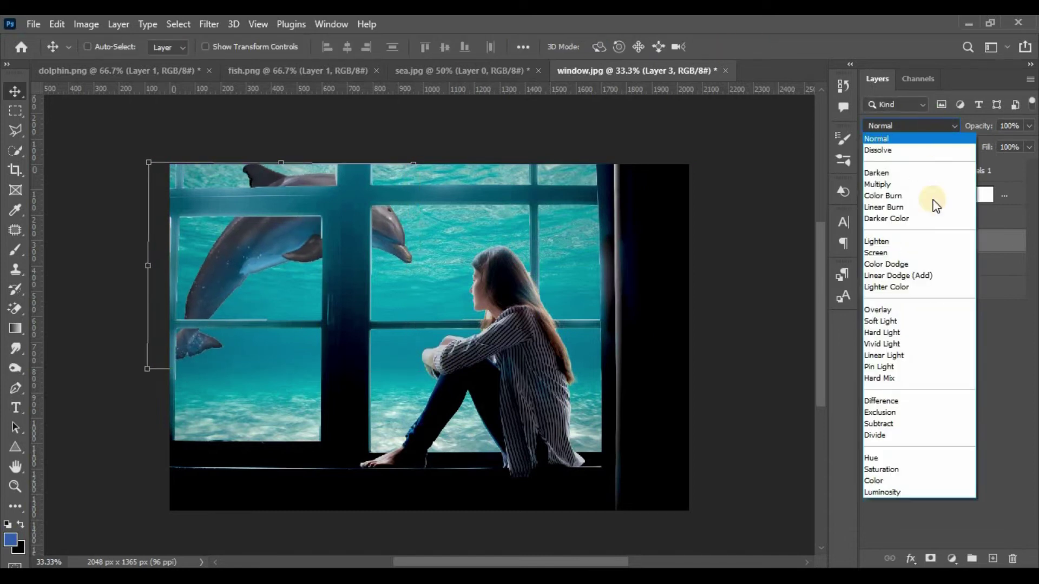
click(875, 489)
click(907, 400)
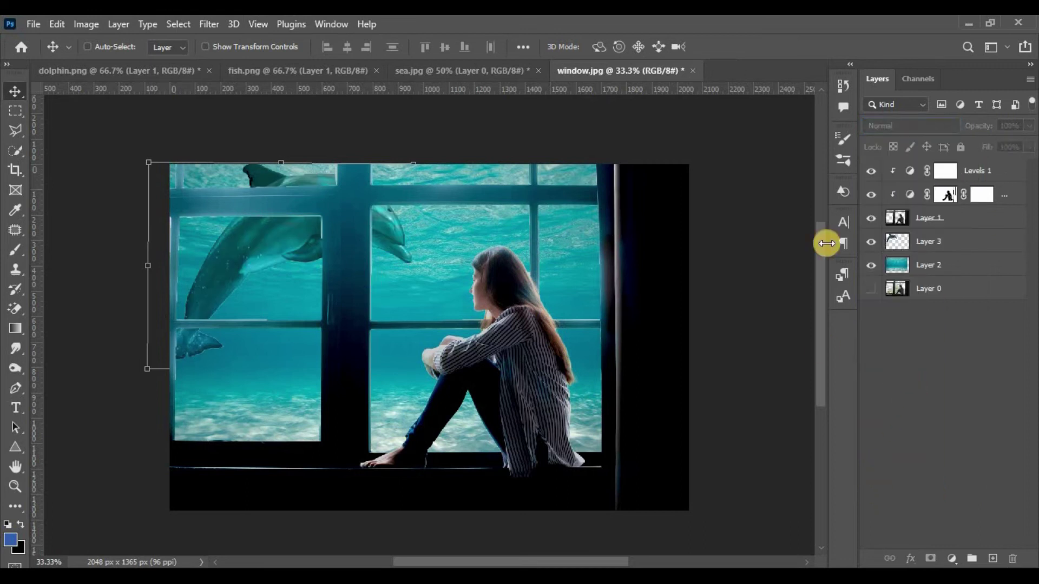
click(943, 247)
Duplicate the dolphin, then move and shrink the copy into the upper-right pane
key(ctrl+j)
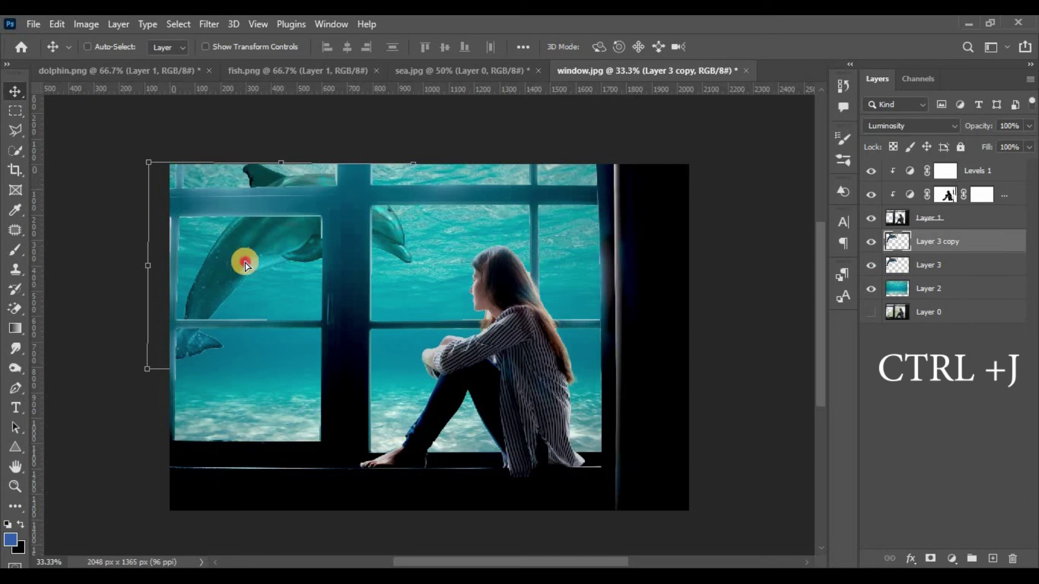
mouse_move(241, 258)
mouse_down()
mouse_move(455, 286)
mouse_move(417, 279)
mouse_up()
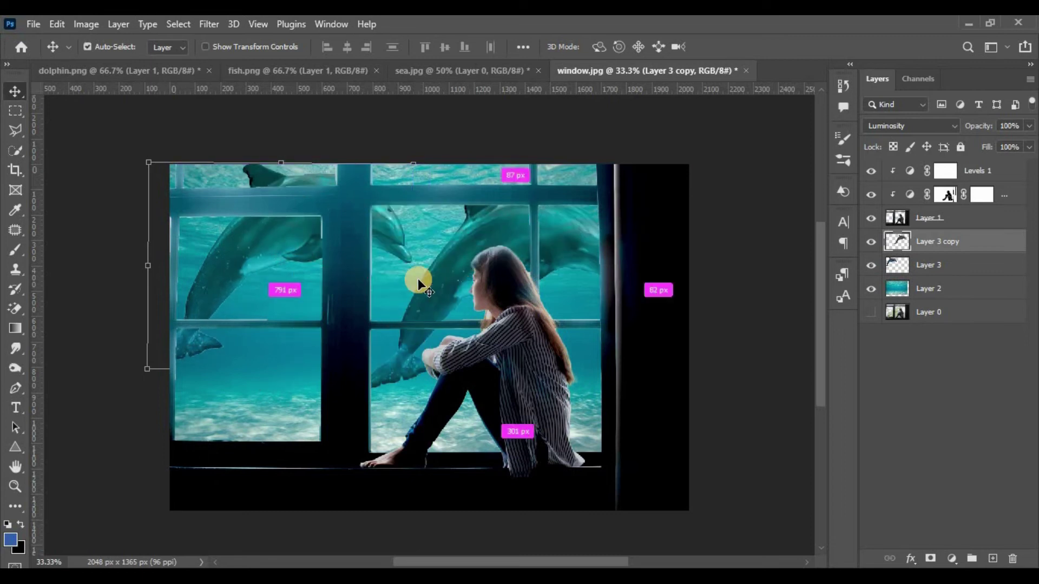
key(ctrl+t)
drag(363, 188, 460, 261)
mouse_move(605, 287)
mouse_down()
mouse_move(562, 272)
mouse_move(557, 213)
mouse_move(540, 242)
mouse_move(508, 180)
mouse_move(533, 183)
mouse_up()
click(754, 48)
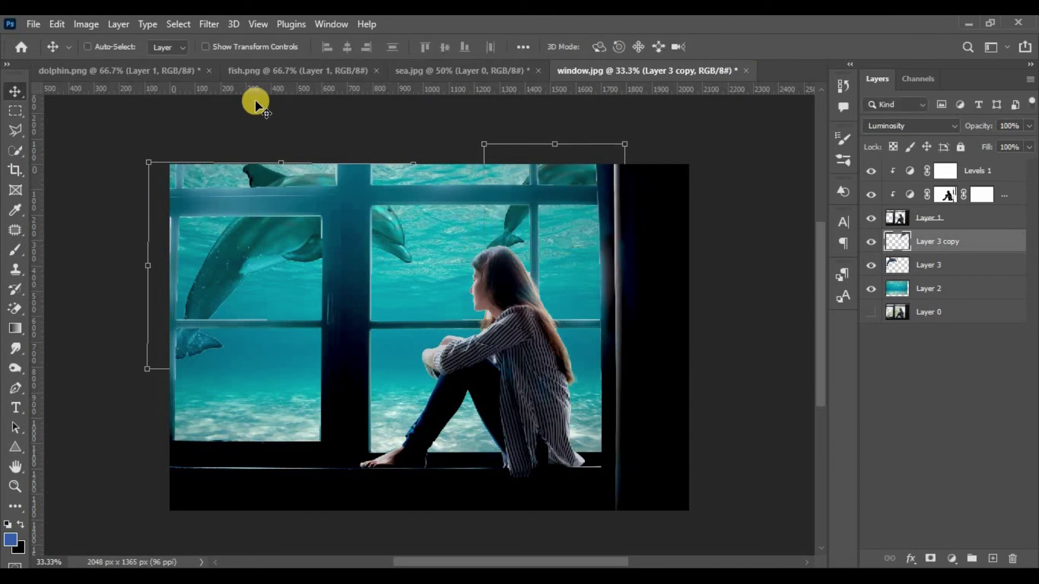
Bring the fish school from fish.png into window.jpg, beside the girl in the right pane
click(264, 73)
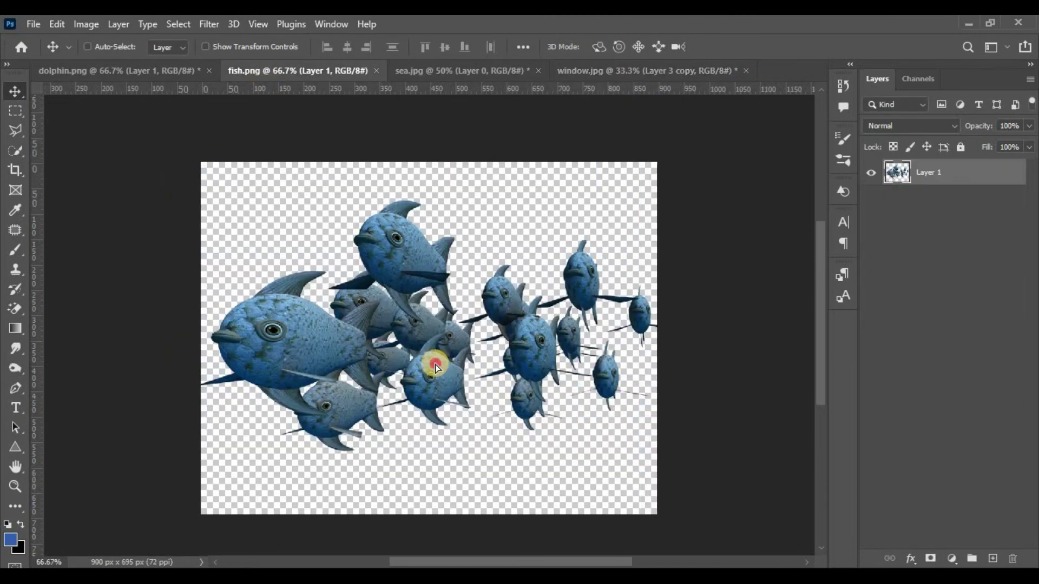
mouse_move(429, 307)
mouse_down()
mouse_move(587, 178)
mouse_move(624, 75)
mouse_move(335, 378)
mouse_up()
drag(286, 400, 483, 378)
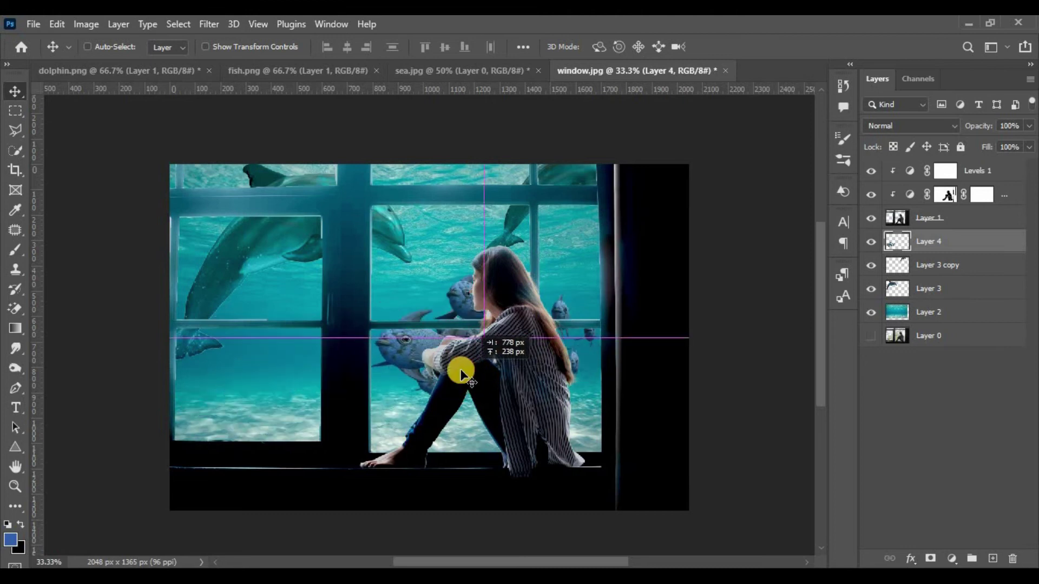
drag(477, 374, 505, 348)
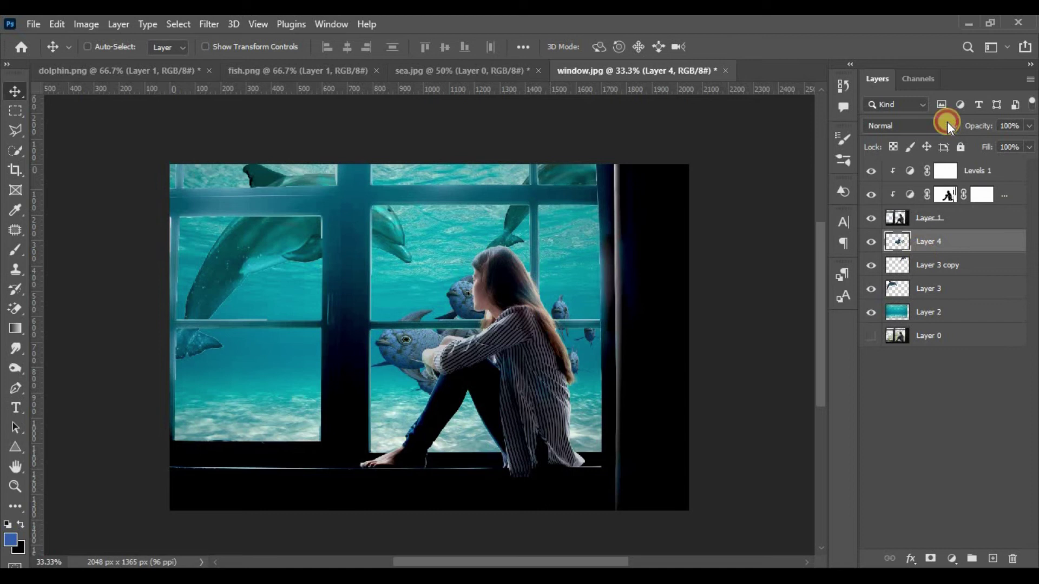
Set the fish layer to Luminosity blending and duplicate it for transforming
click(947, 121)
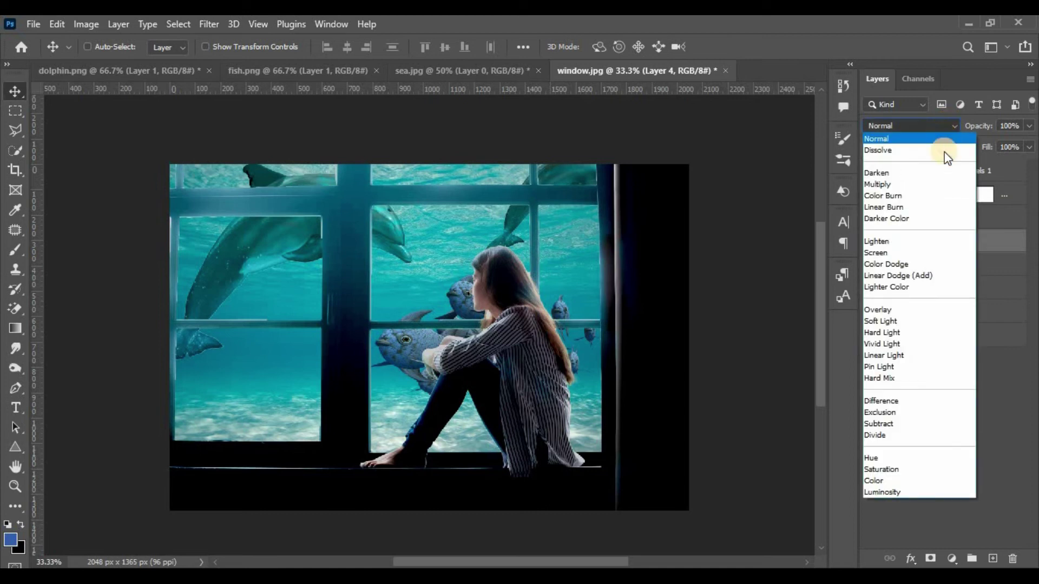
click(877, 489)
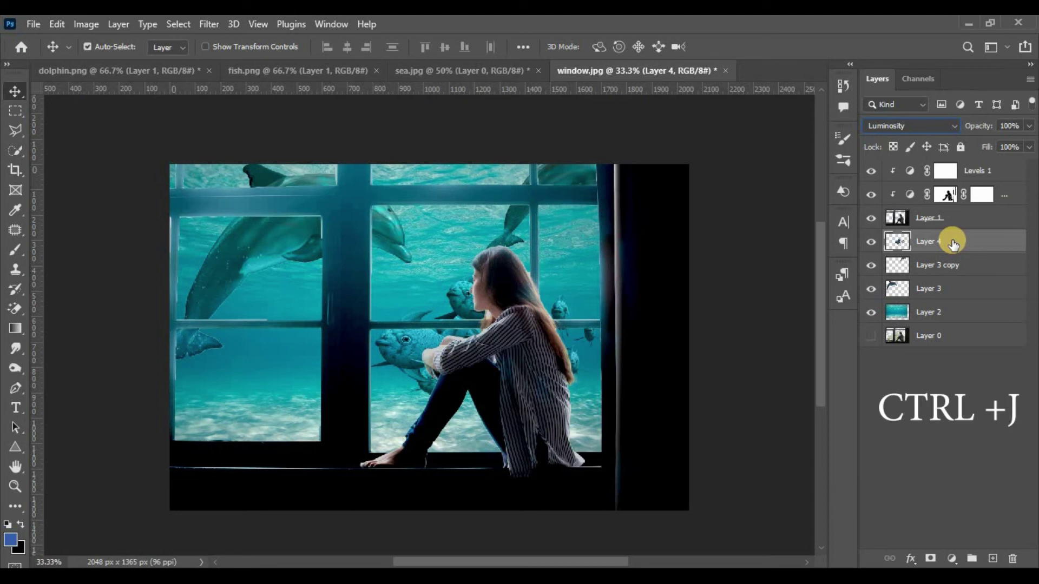
key(ctrl+j)
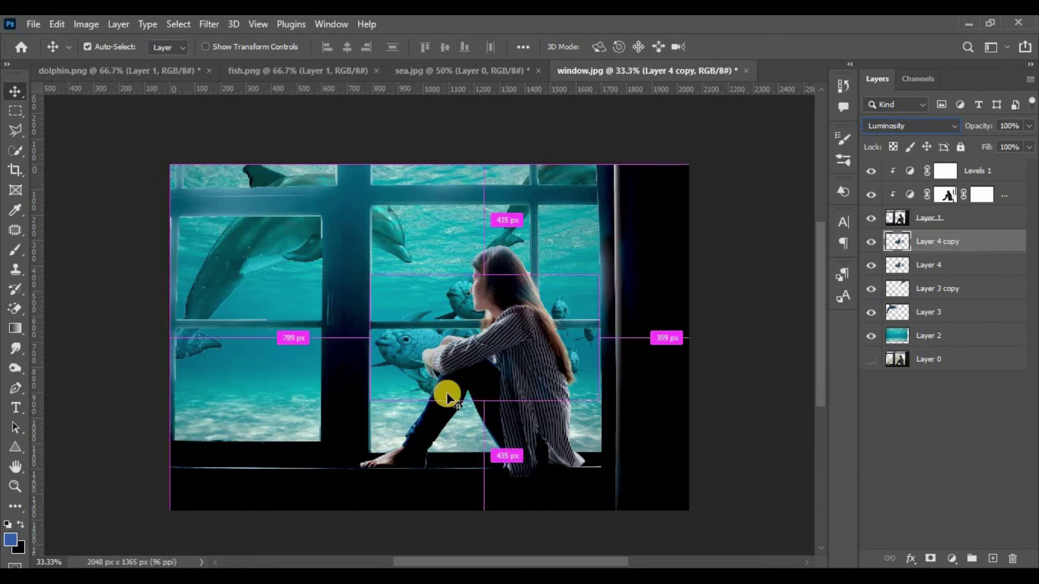
key(ctrl+t)
Flip the fish copy horizontally, scale it into the lower-left pane, and use Luminosity blending
right_click(446, 346)
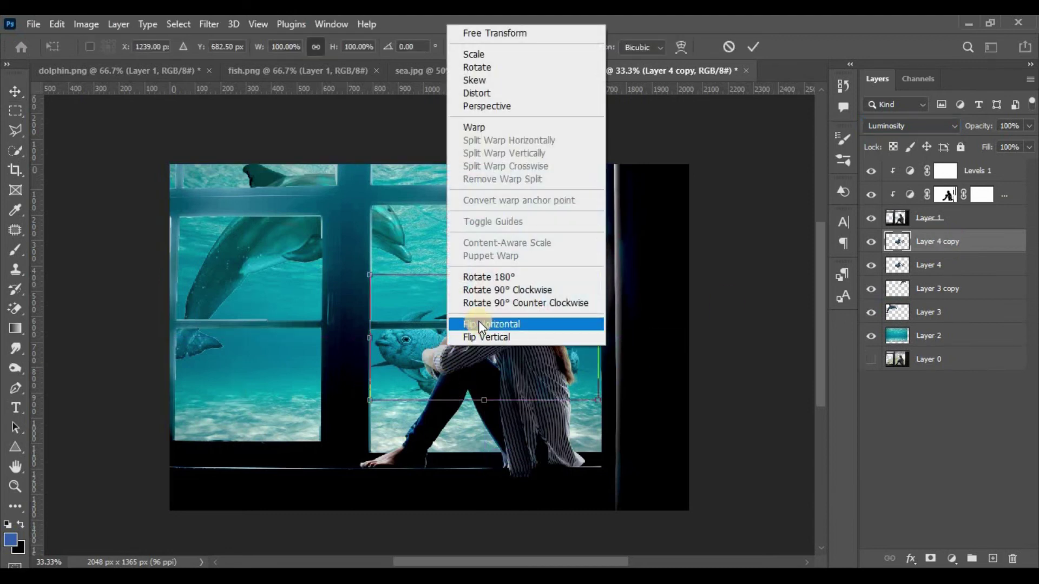
click(478, 320)
mouse_move(393, 341)
mouse_down()
mouse_move(196, 344)
mouse_move(331, 429)
mouse_up()
mouse_move(350, 395)
mouse_down()
mouse_move(214, 343)
mouse_move(251, 390)
mouse_move(232, 404)
mouse_up()
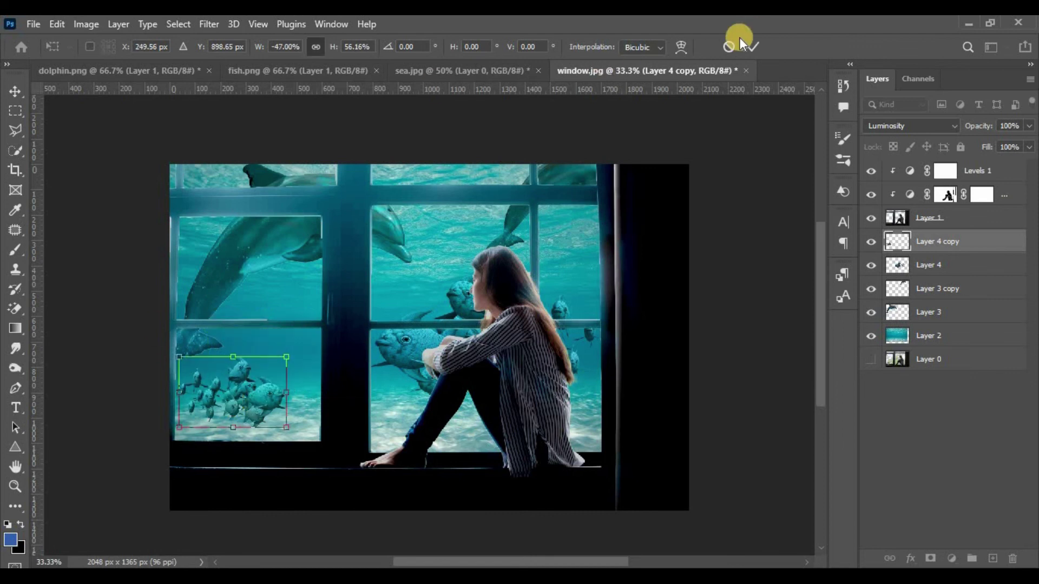
click(753, 46)
click(933, 125)
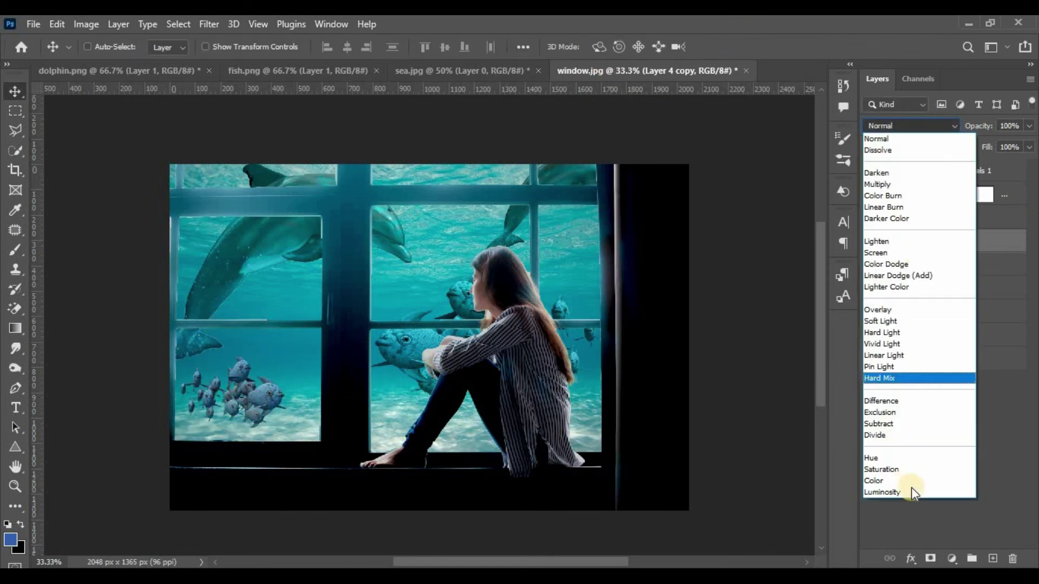
click(884, 490)
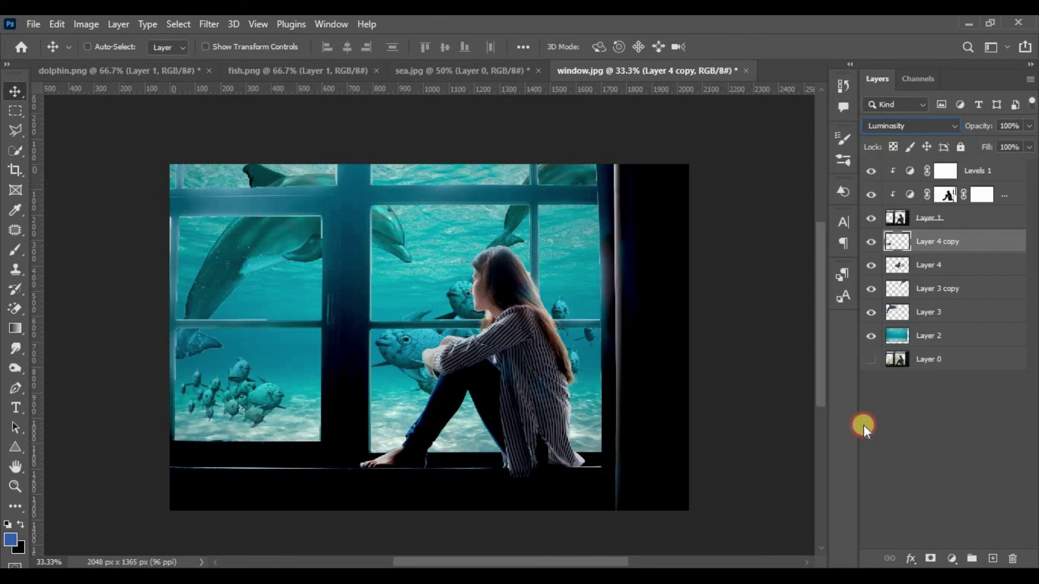
Set up a soft black brush, sized about 64–90, on the Color Balance 1 mask
key(alt+bracketright)
key(alt+bracketright)
key(b)
click(110, 46)
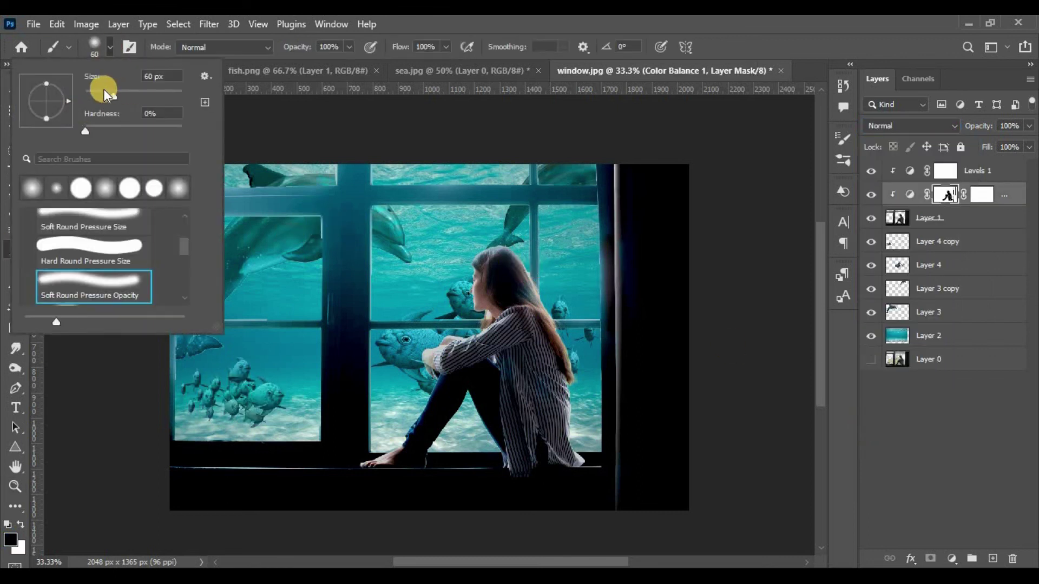
mouse_move(345, 195)
mouse_down()
mouse_move(614, 195)
mouse_move(235, 203)
mouse_up()
click(104, 51)
drag(117, 90, 134, 91)
click(170, 199)
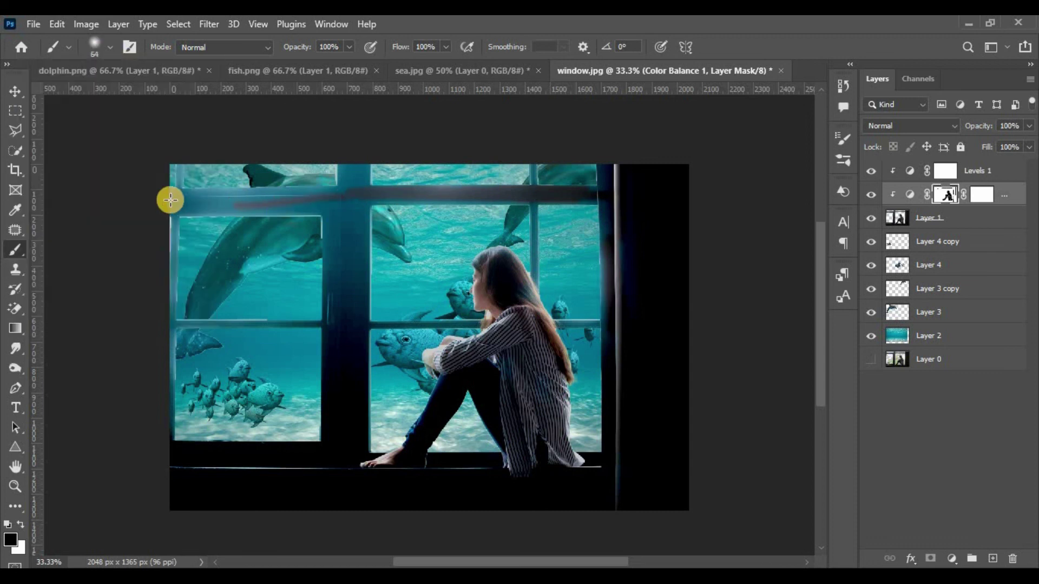
Paint black over the vertical, horizontal and top window bars, left edge and sill
mouse_move(359, 162)
mouse_down()
mouse_move(344, 228)
mouse_move(355, 167)
mouse_move(364, 234)
mouse_move(322, 297)
mouse_move(332, 241)
mouse_move(163, 191)
mouse_move(297, 204)
mouse_move(342, 181)
mouse_up()
drag(172, 188, 162, 210)
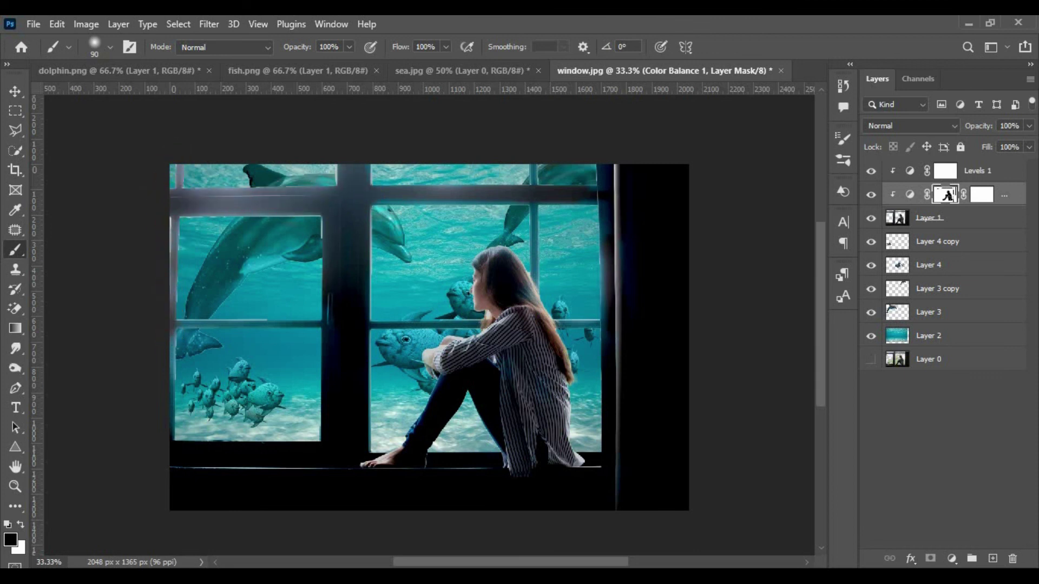
drag(174, 335, 172, 335)
mouse_move(315, 331)
mouse_down()
mouse_move(155, 309)
mouse_move(490, 188)
mouse_up()
drag(605, 192, 534, 185)
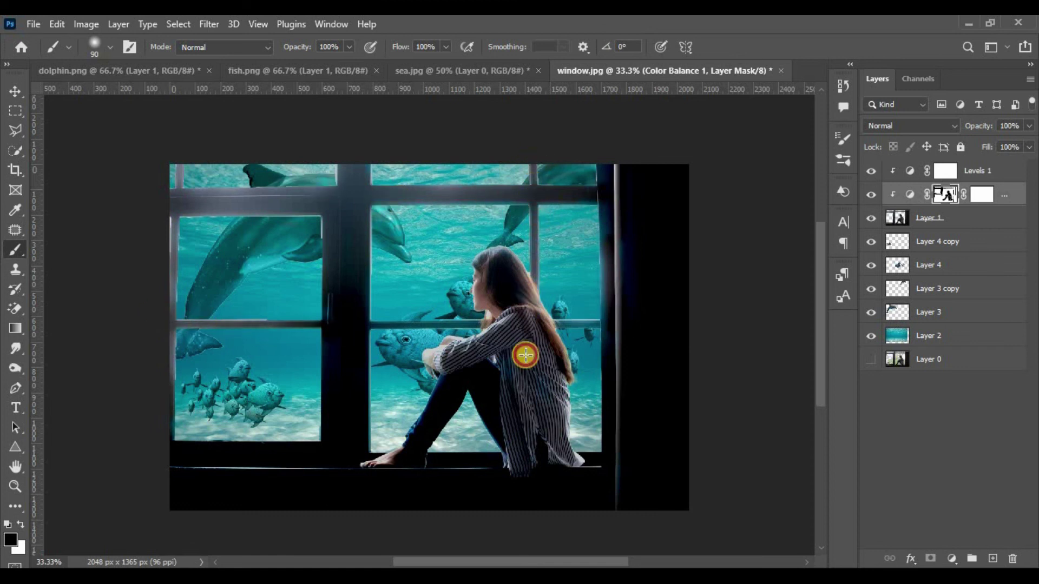
mouse_move(526, 355)
mouse_down()
mouse_move(563, 325)
mouse_move(608, 248)
mouse_move(320, 471)
mouse_move(330, 469)
mouse_up()
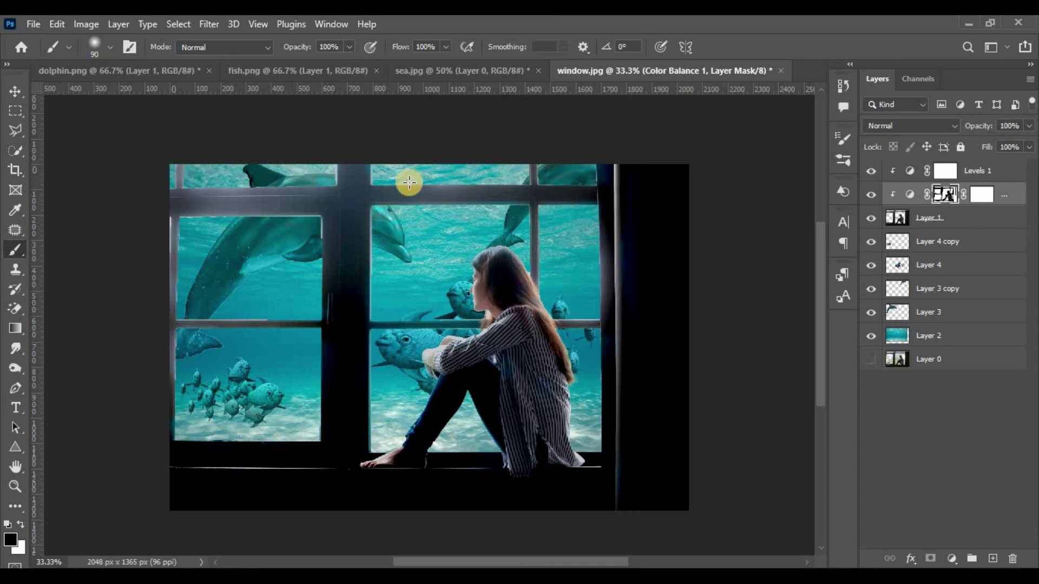
key(v)
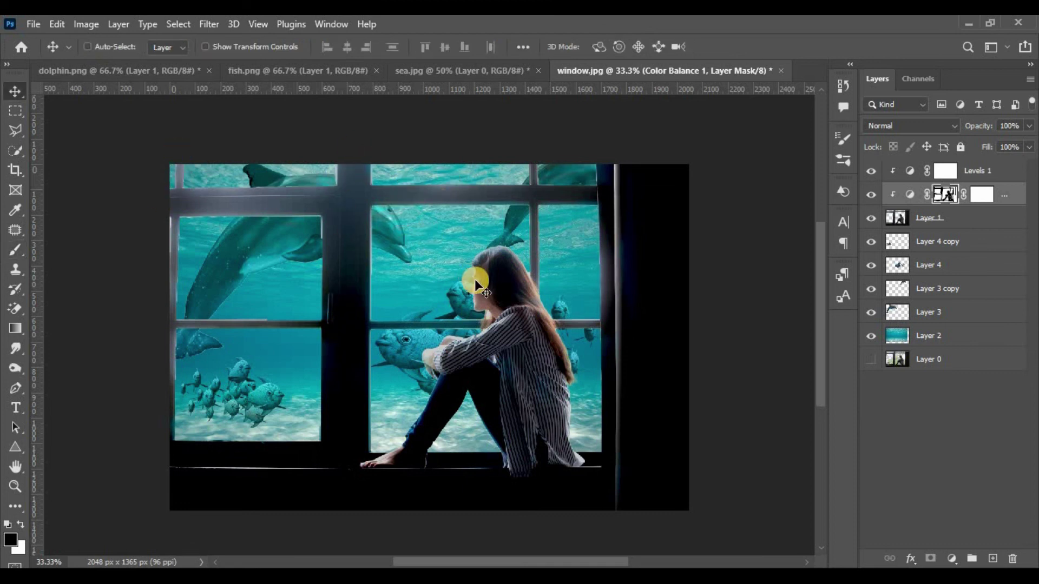